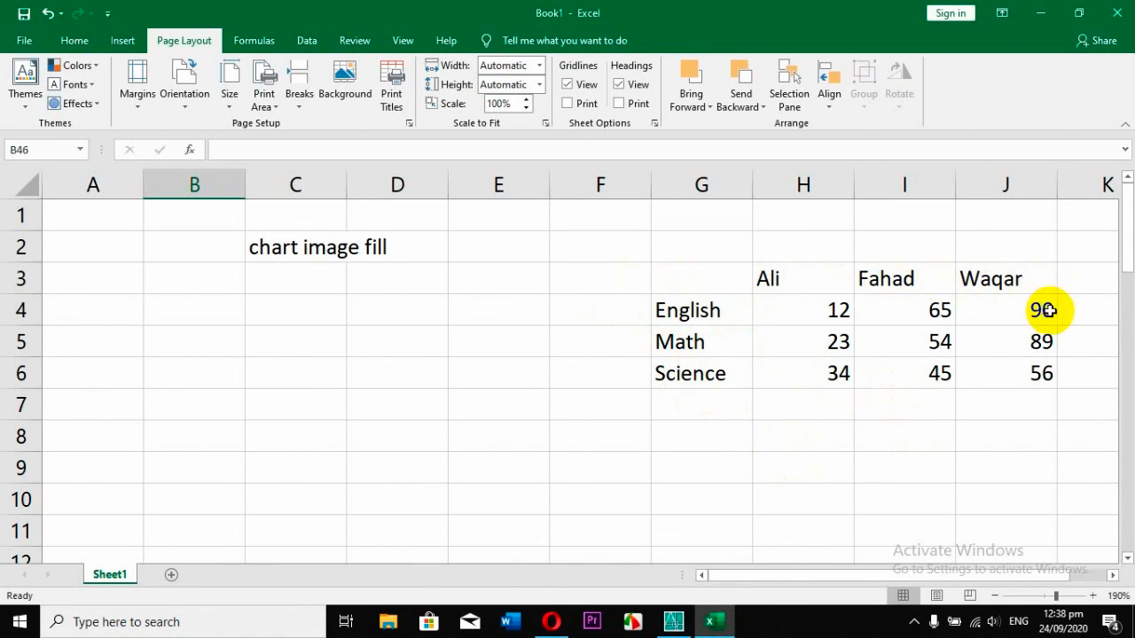
Insert the recommended Clustered Column chart from the marks table in G3:J6.
{"action": "left_click_drag", "start_coordinate": [689, 278], "coordinate": [1003, 373]}
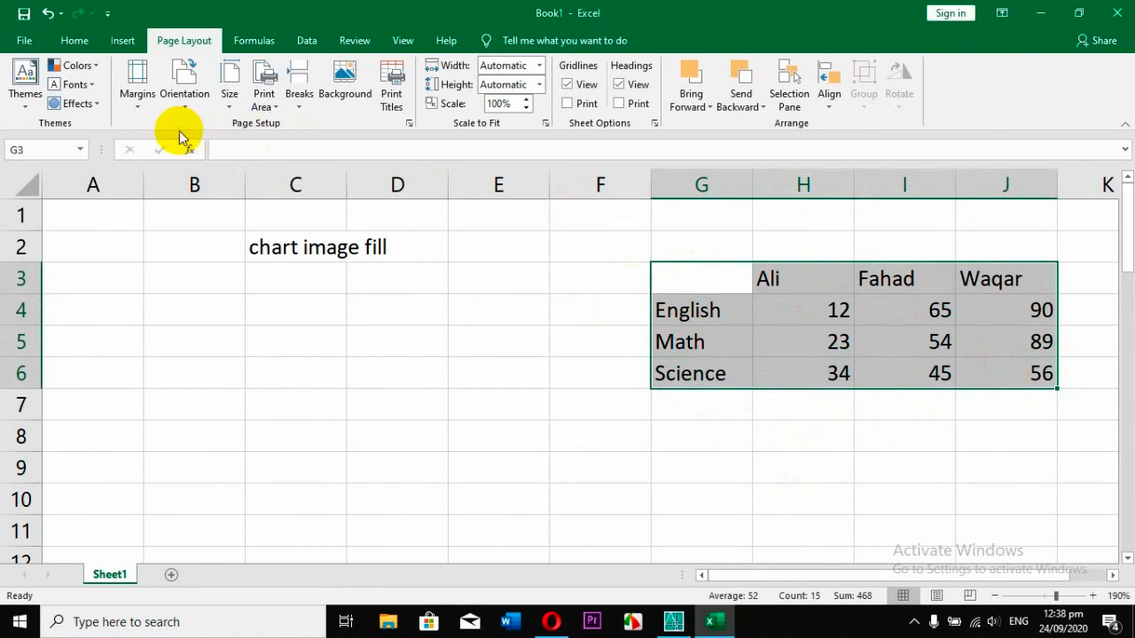
{"action": "left_click", "coordinate": [124, 42]}
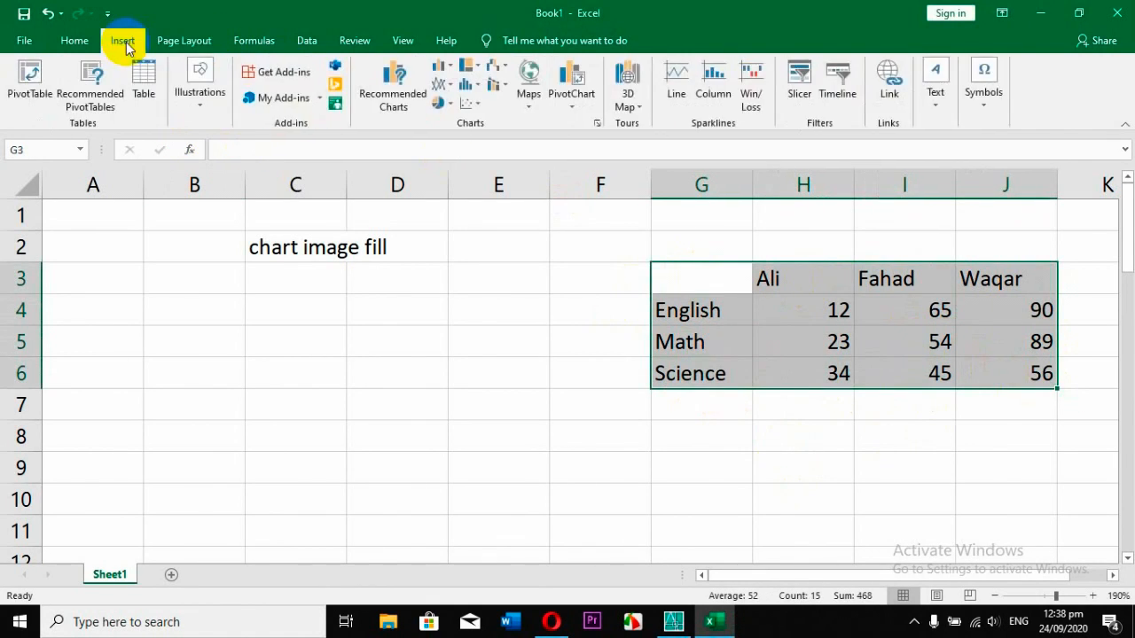
{"action": "left_click", "coordinate": [396, 98]}
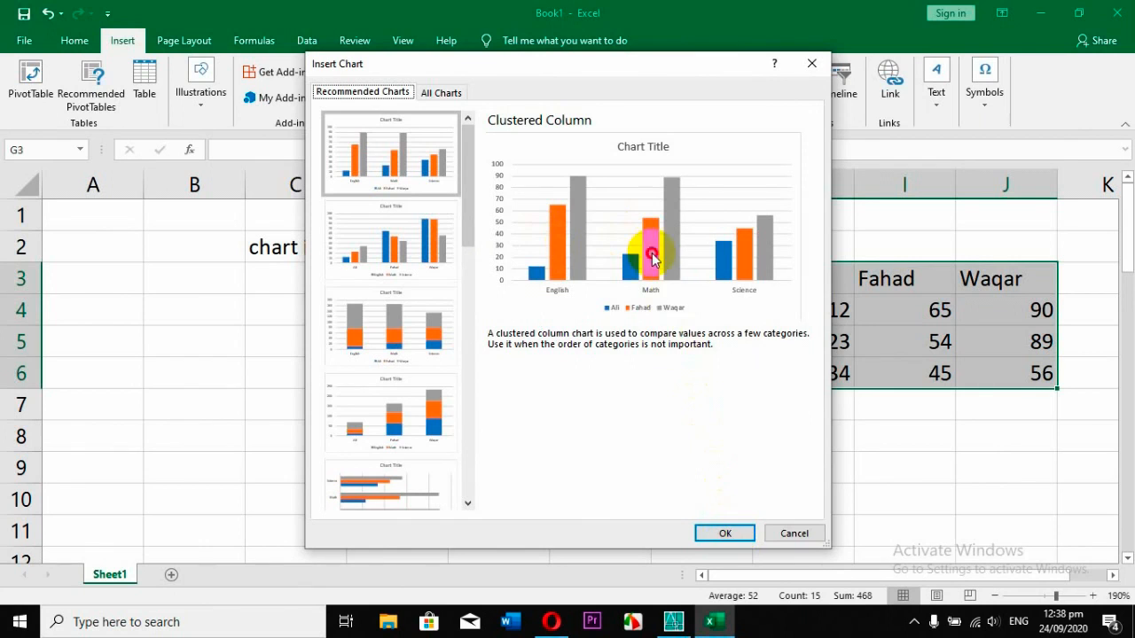
{"action": "left_click", "coordinate": [724, 531]}
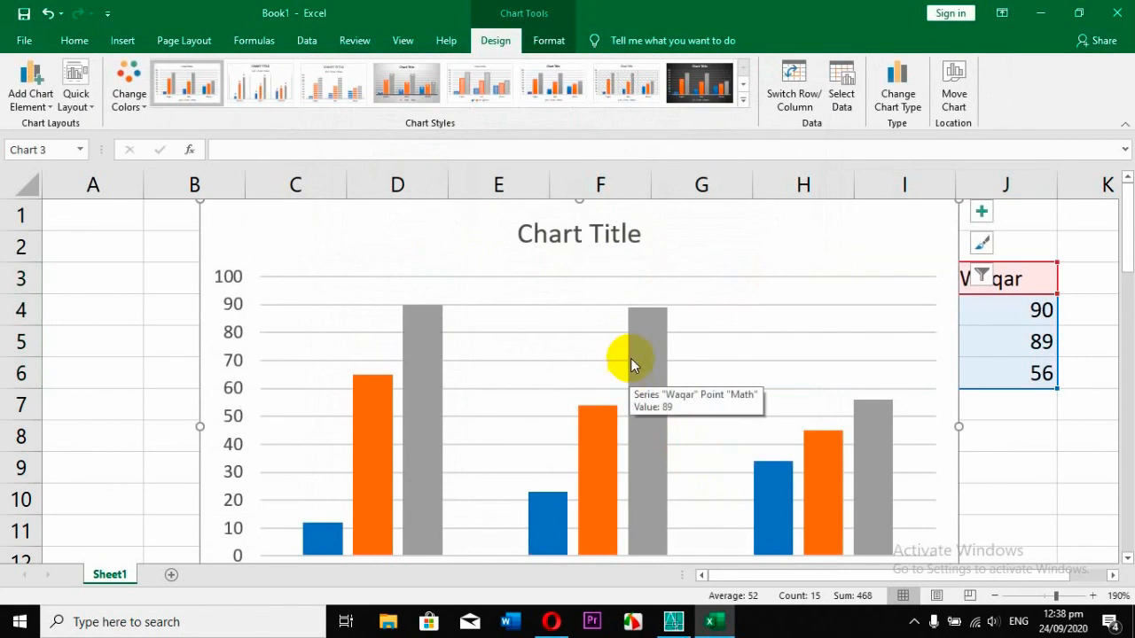
Open the formatting of the chart's grey data series and set its fill to Picture or texture fill.
{"action": "scroll", "coordinate": [722, 317], "scroll_direction": "down", "scroll_amount": 1}
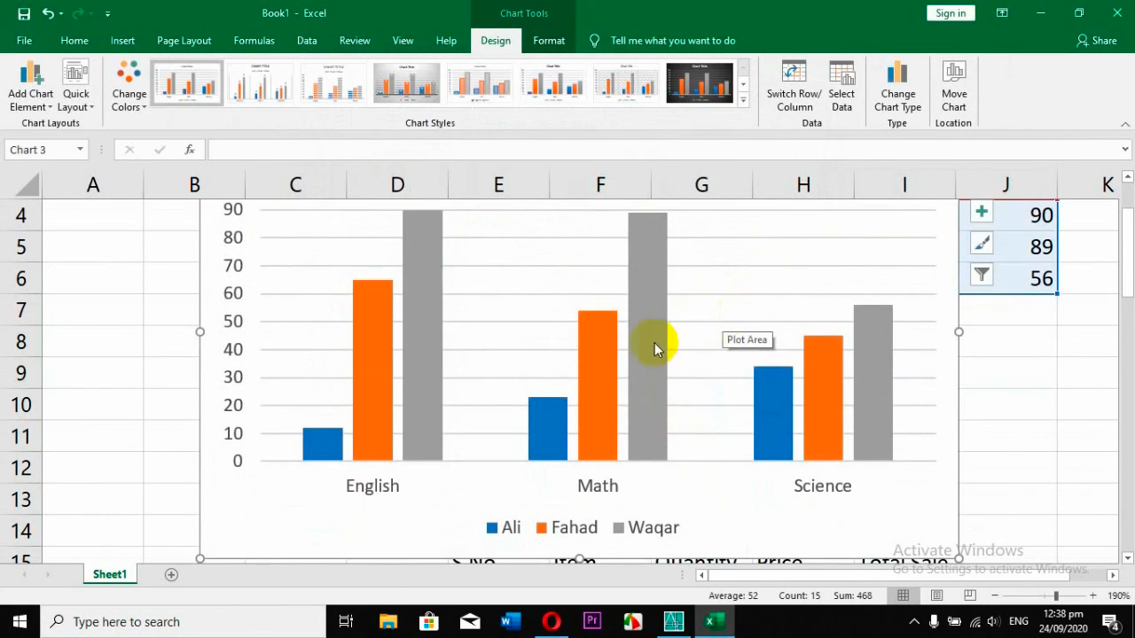
{"action": "left_click", "coordinate": [397, 358]}
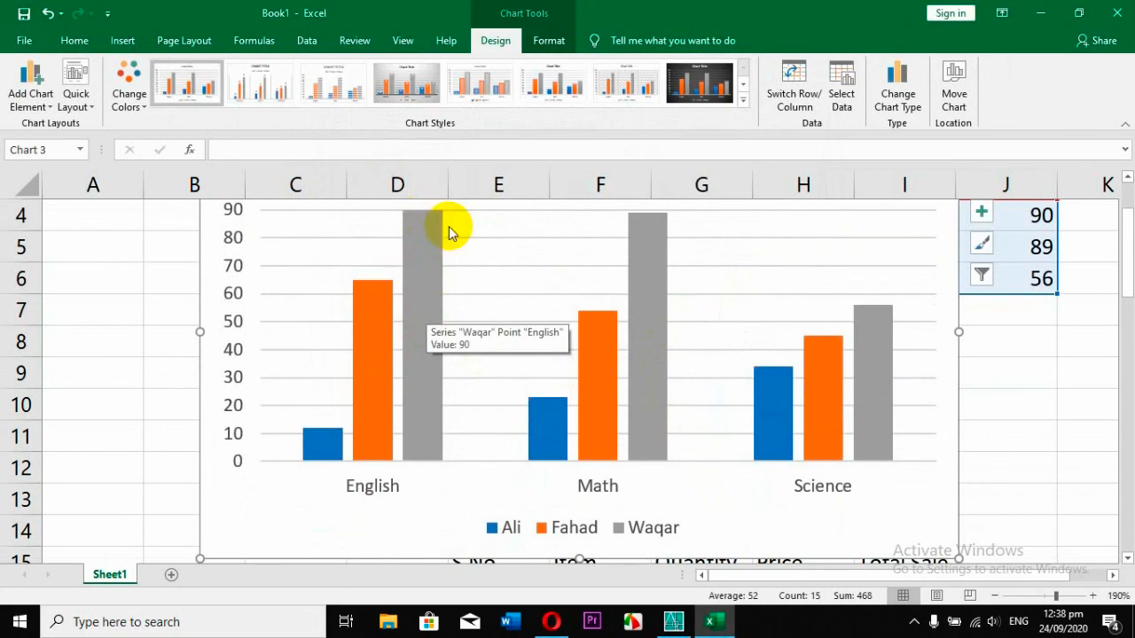
{"action": "left_click", "coordinate": [408, 341]}
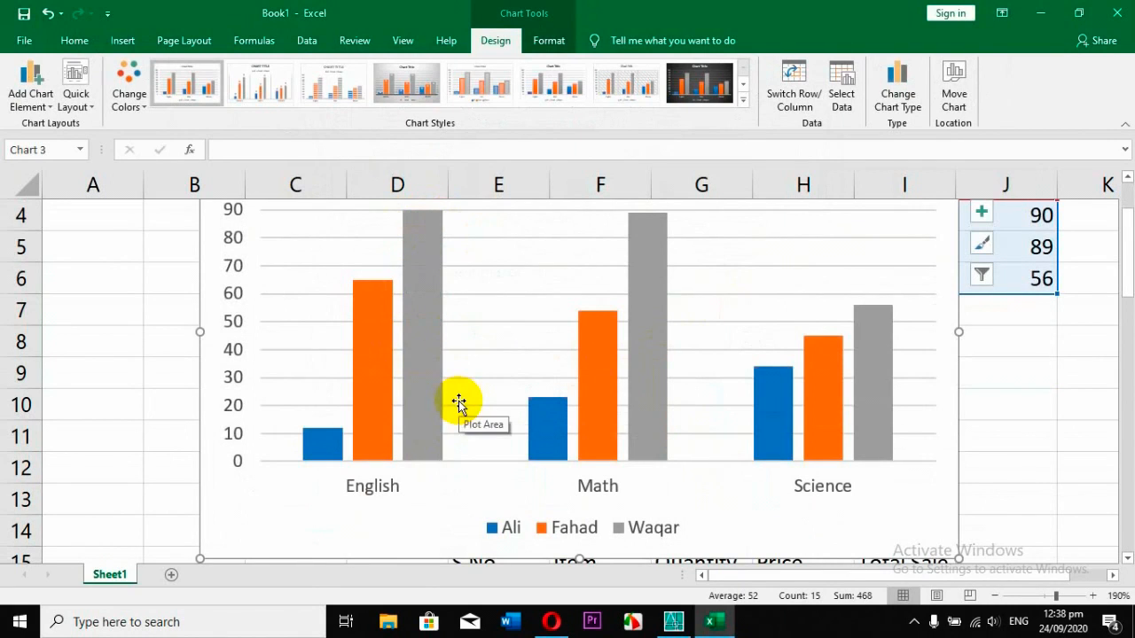
{"action": "double_click", "coordinate": [420, 349]}
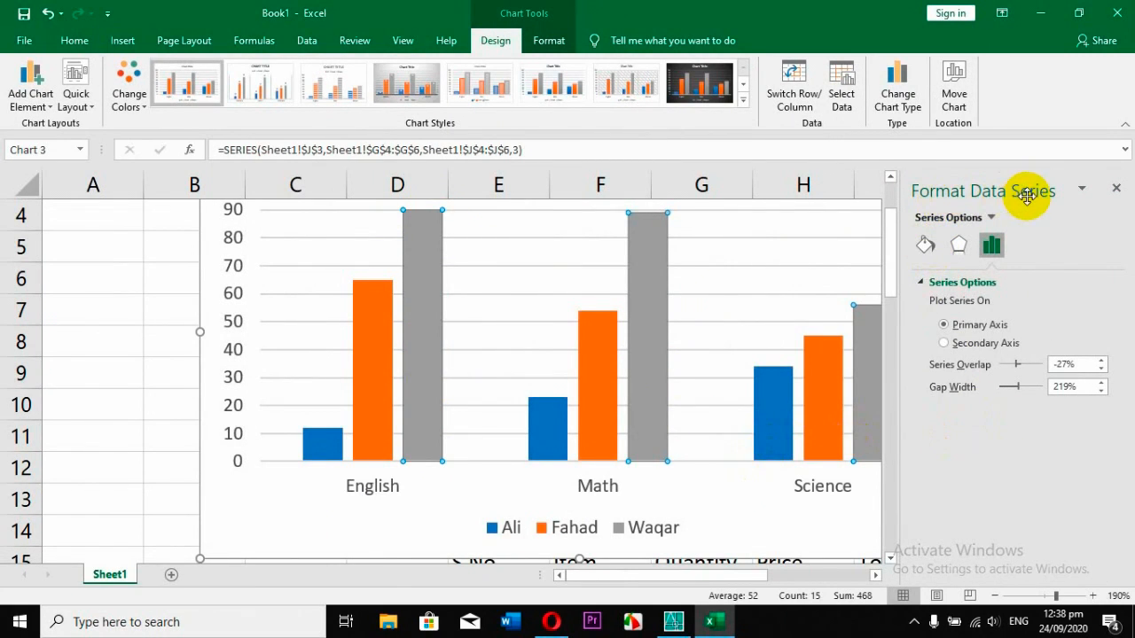
{"action": "left_click", "coordinate": [925, 248]}
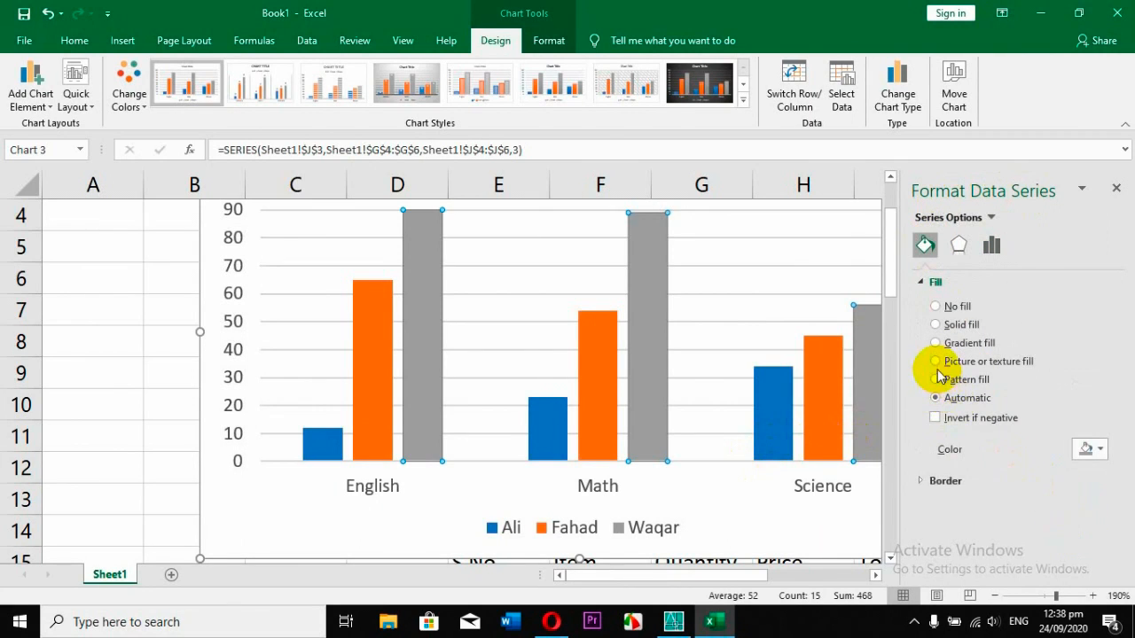
{"action": "left_click", "coordinate": [935, 362]}
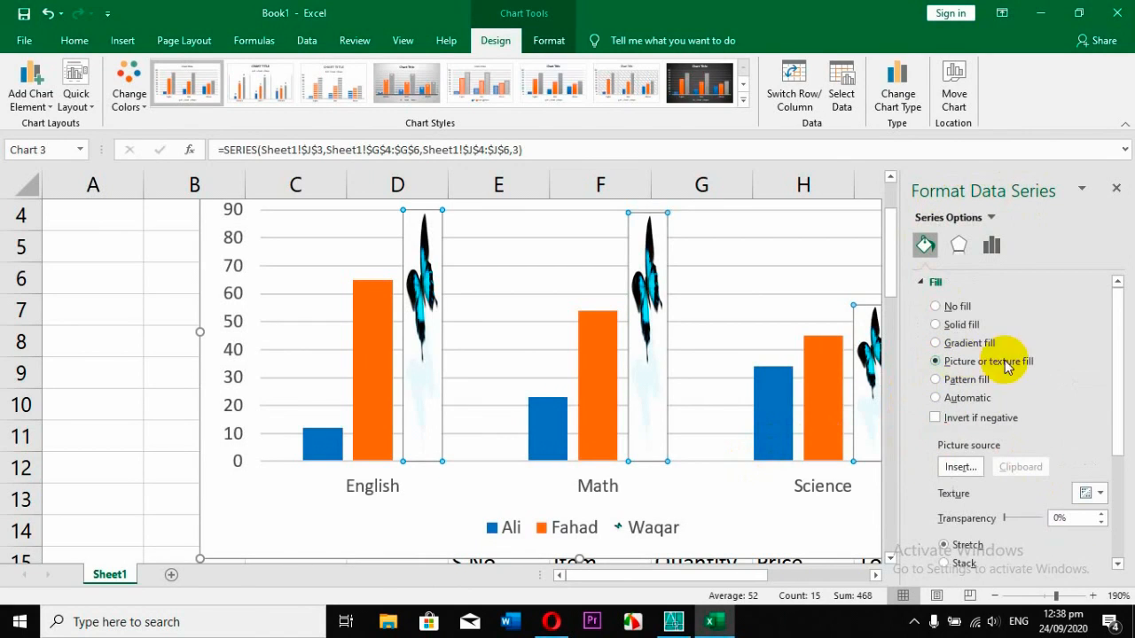
Fill the grey series' columns with picture file 1 from the Desktop folder.
{"action": "left_click", "coordinate": [961, 468]}
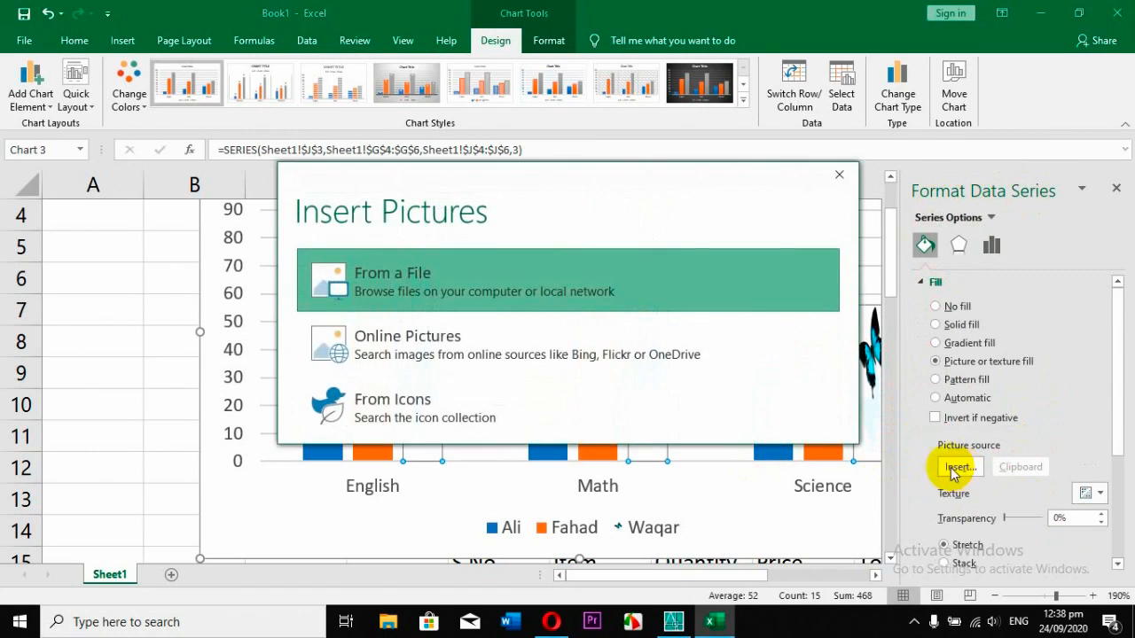
{"action": "left_click", "coordinate": [464, 269]}
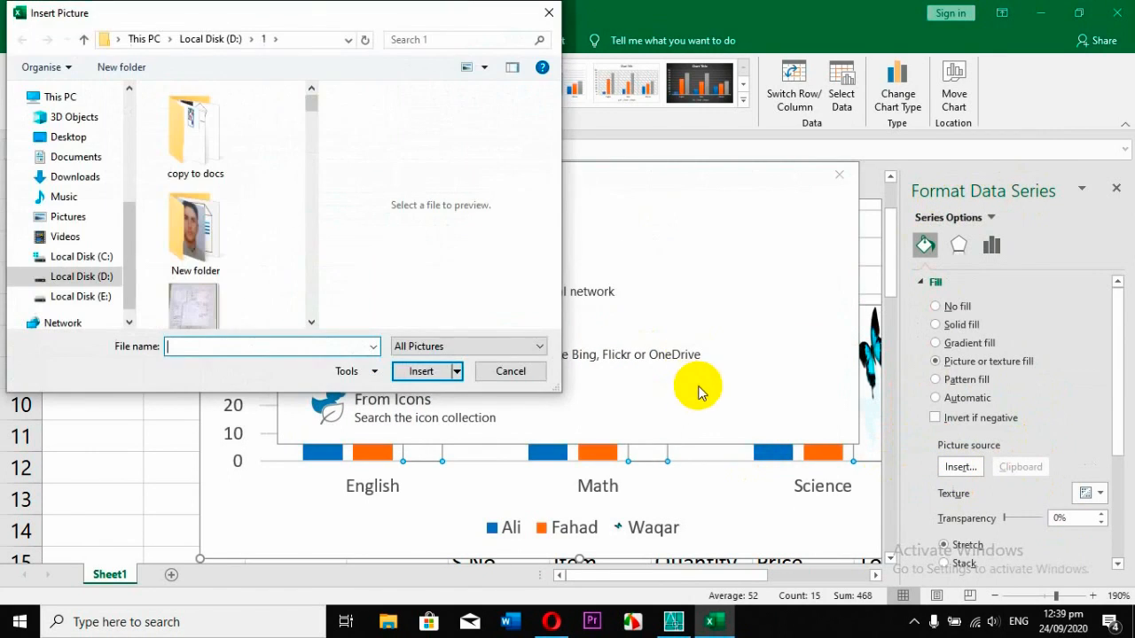
{"action": "left_click", "coordinate": [89, 138]}
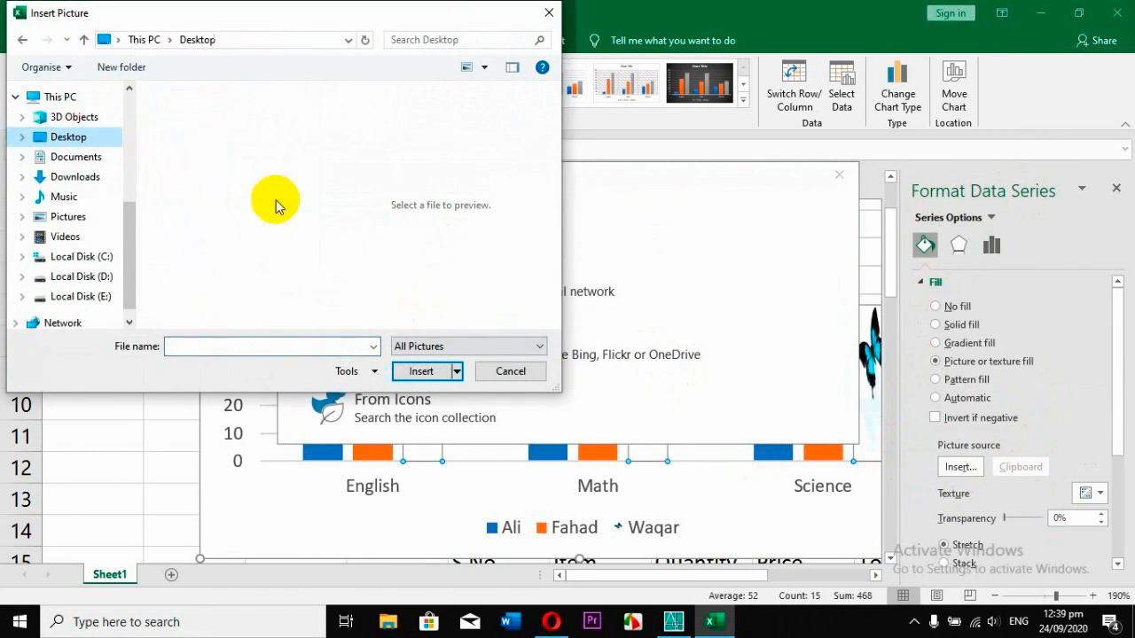
{"action": "left_click", "coordinate": [193, 126]}
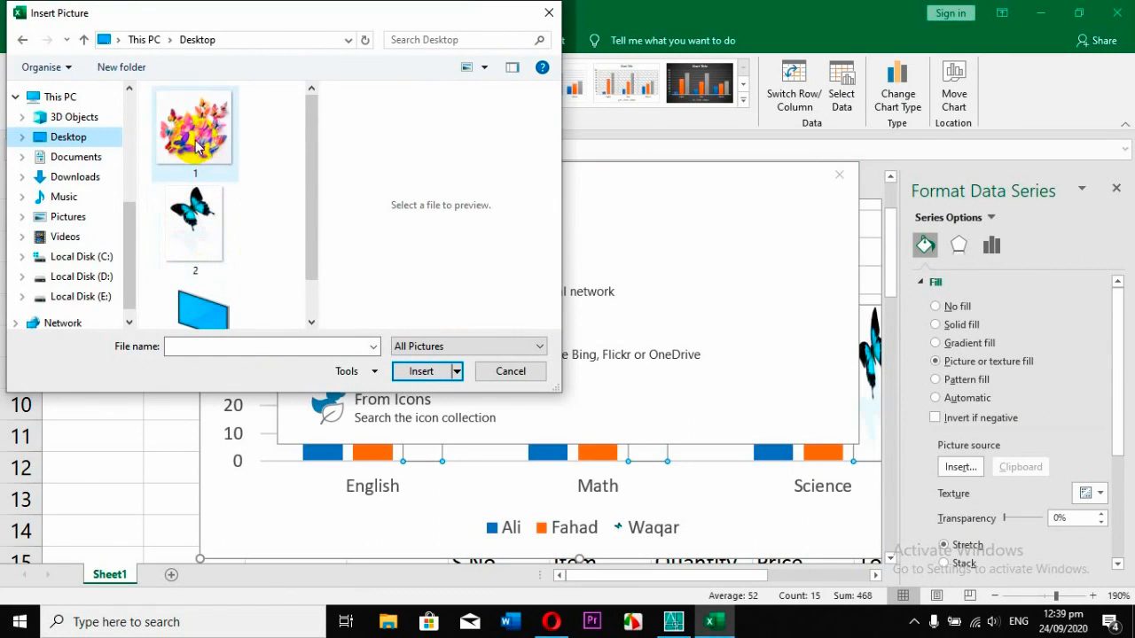
{"action": "left_click", "coordinate": [422, 372]}
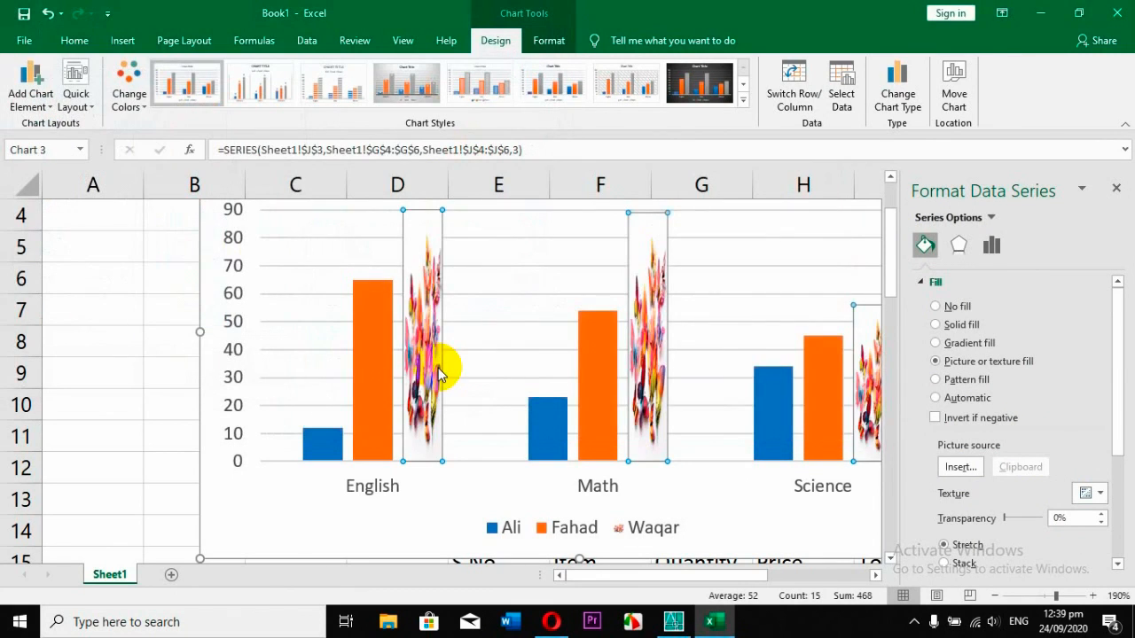
Fill the selected series' columns with the single-butterfly picture, file 2, from the Desktop folder.
{"action": "left_click", "coordinate": [959, 467]}
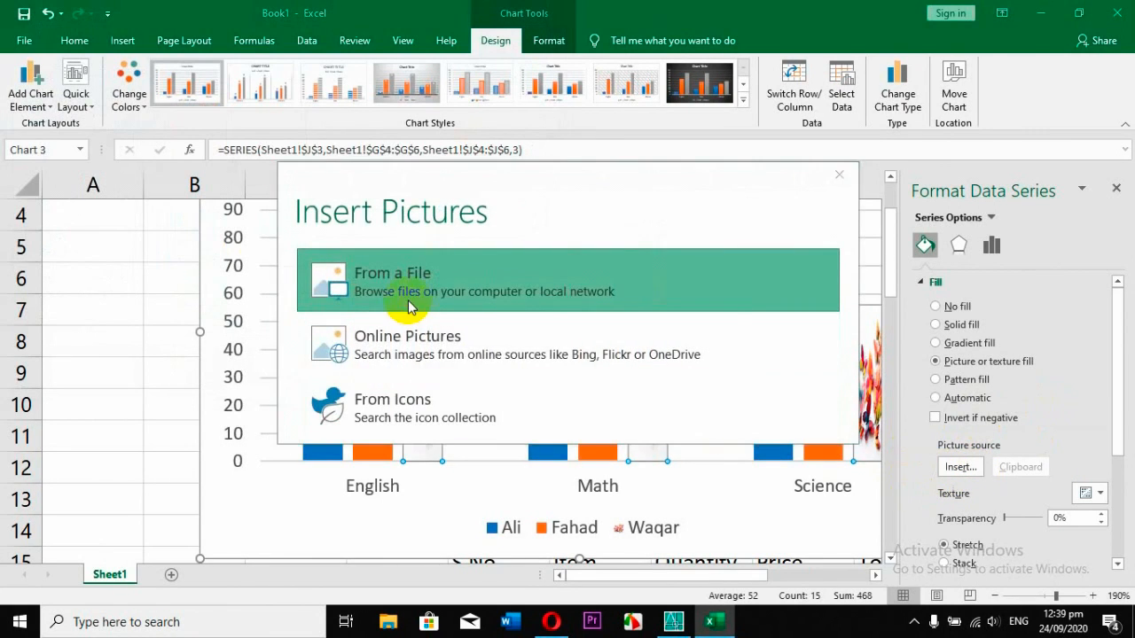
{"action": "left_click", "coordinate": [324, 287]}
{"action": "double_click", "coordinate": [202, 206]}
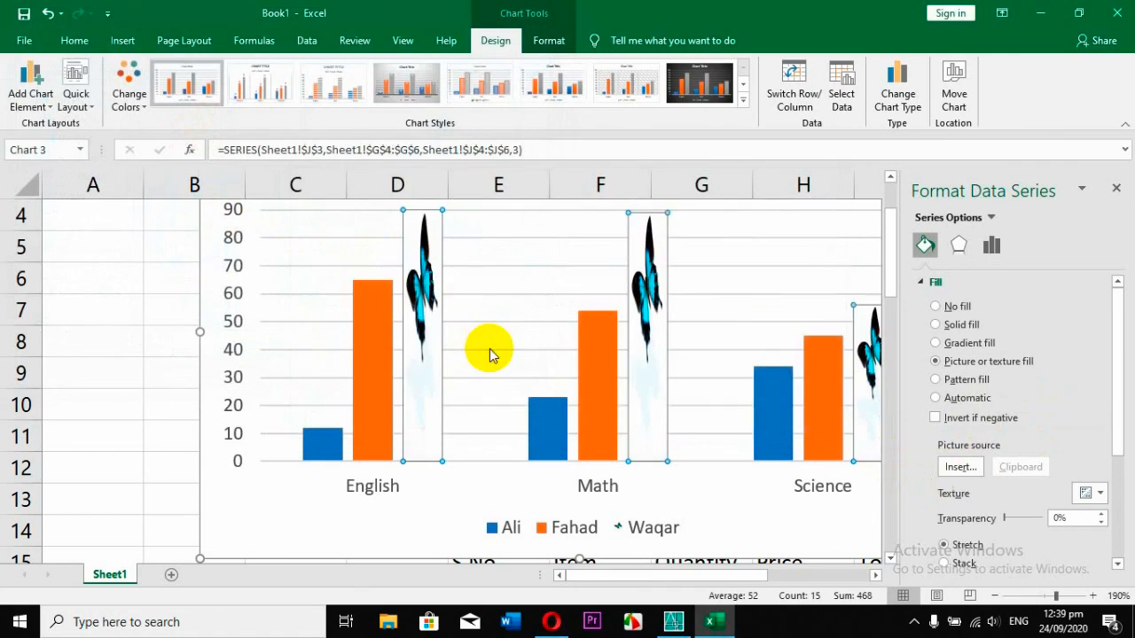
{"action": "mouse_move", "coordinate": [370, 291]}
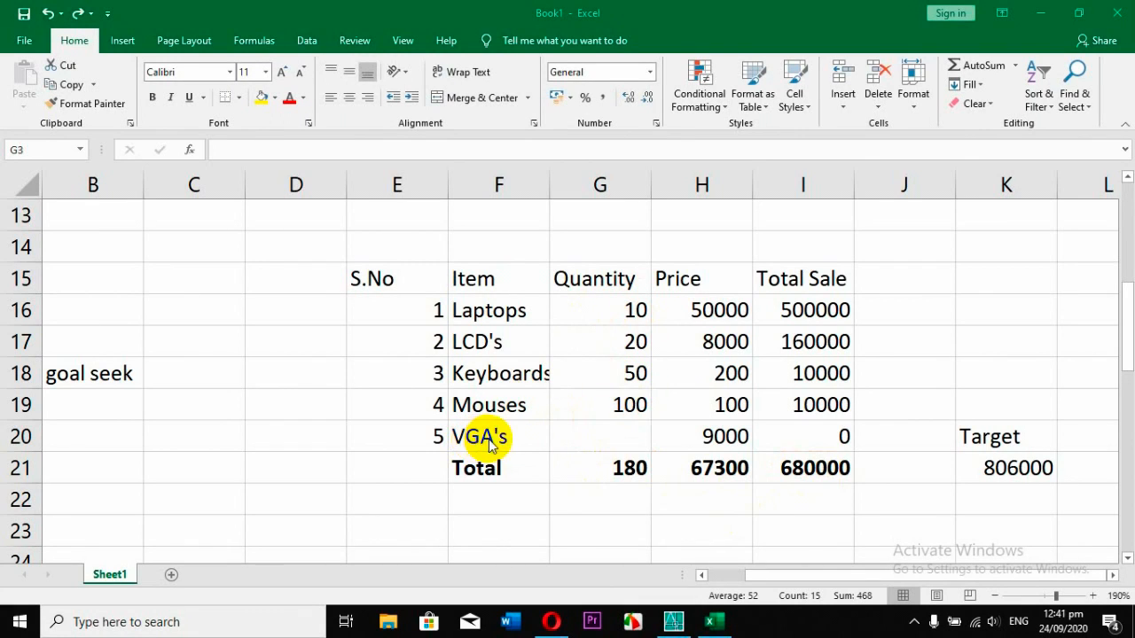
Start a Goal Seek on the Total Sale sum in I21 with a target value of 806000.
{"action": "left_click", "coordinate": [591, 438]}
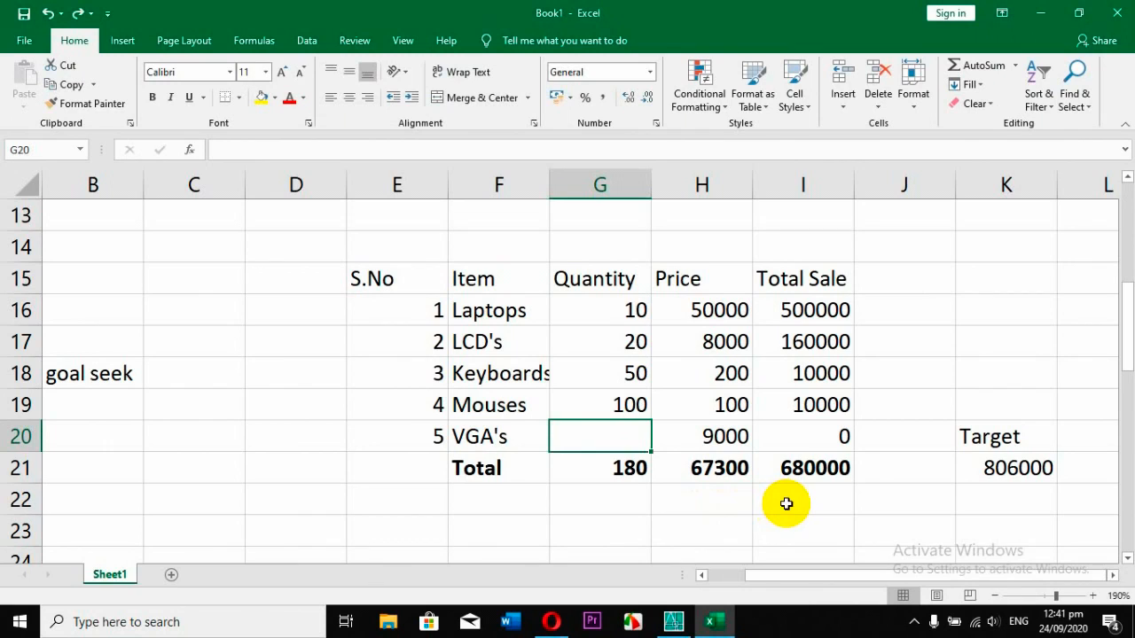
{"action": "left_click", "coordinate": [802, 468]}
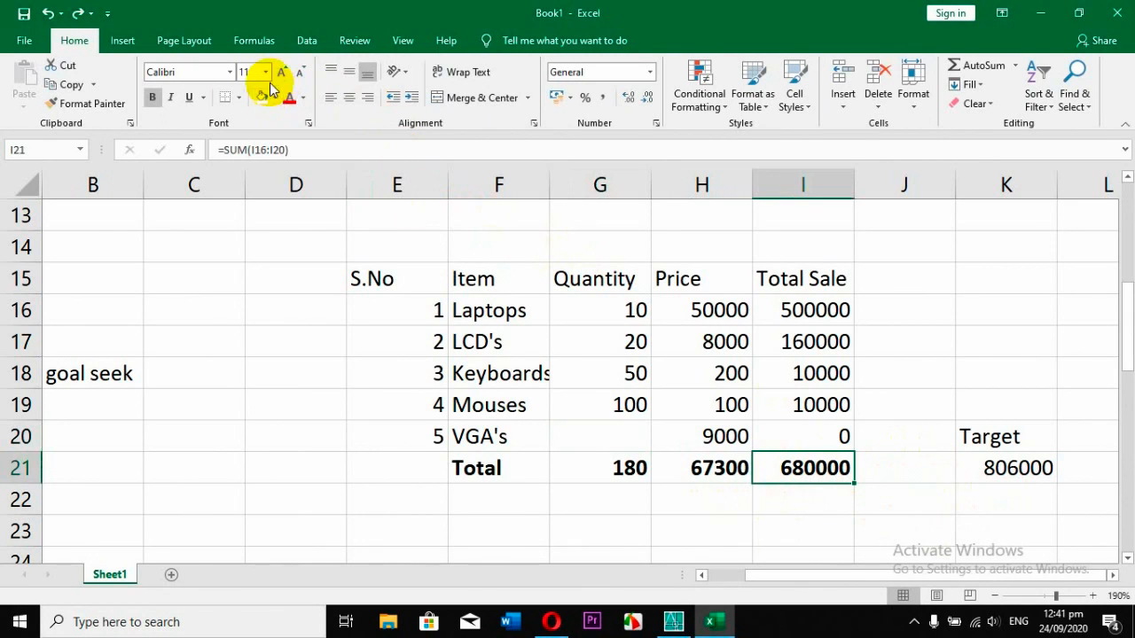
{"action": "left_click", "coordinate": [306, 40]}
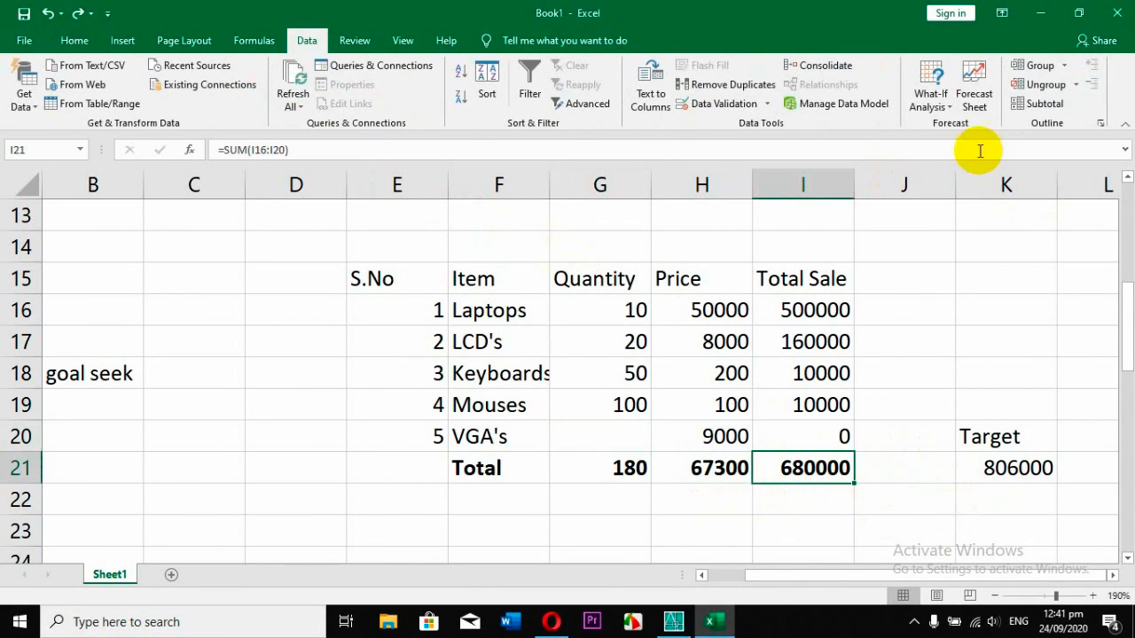
{"action": "left_click", "coordinate": [933, 99]}
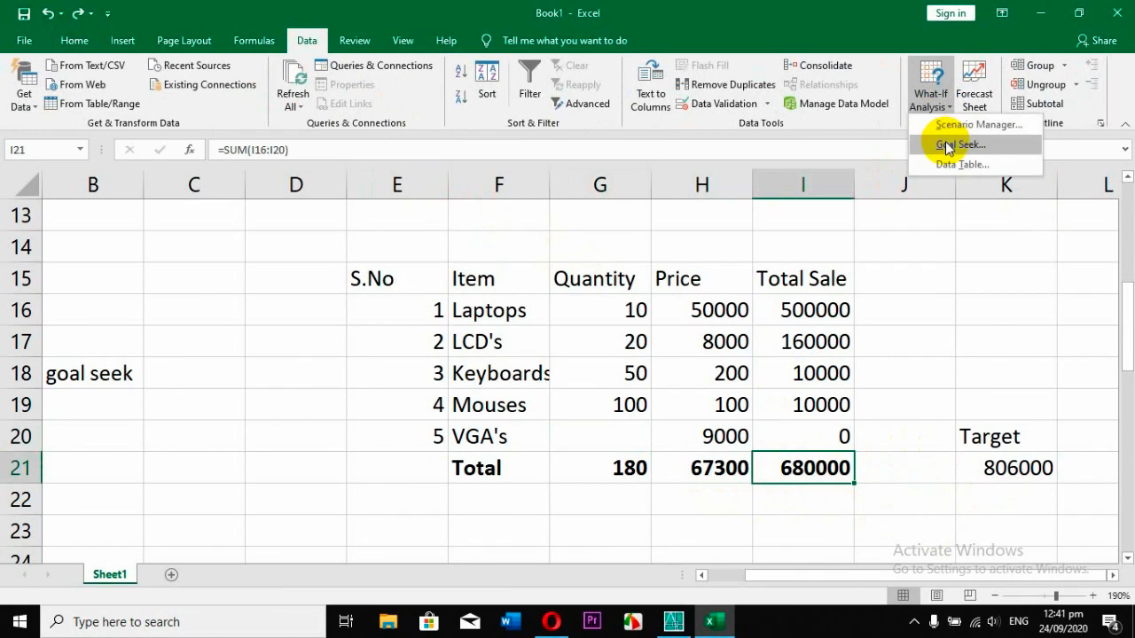
{"action": "left_click", "coordinate": [947, 146]}
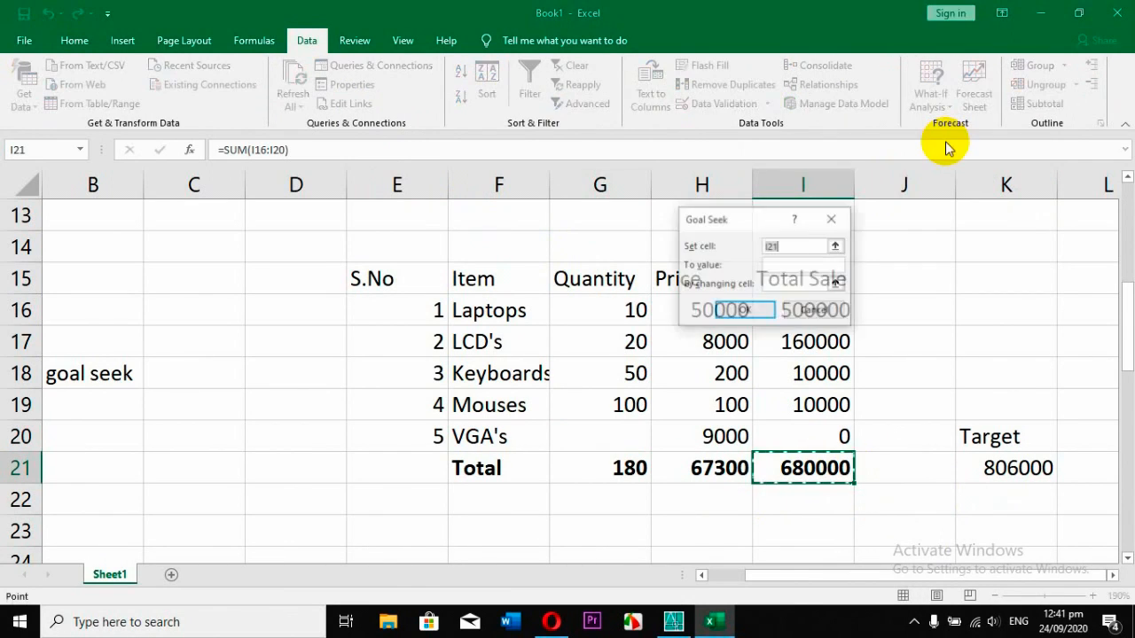
{"action": "left_click_drag", "start_coordinate": [773, 215], "coordinate": [586, 146]}
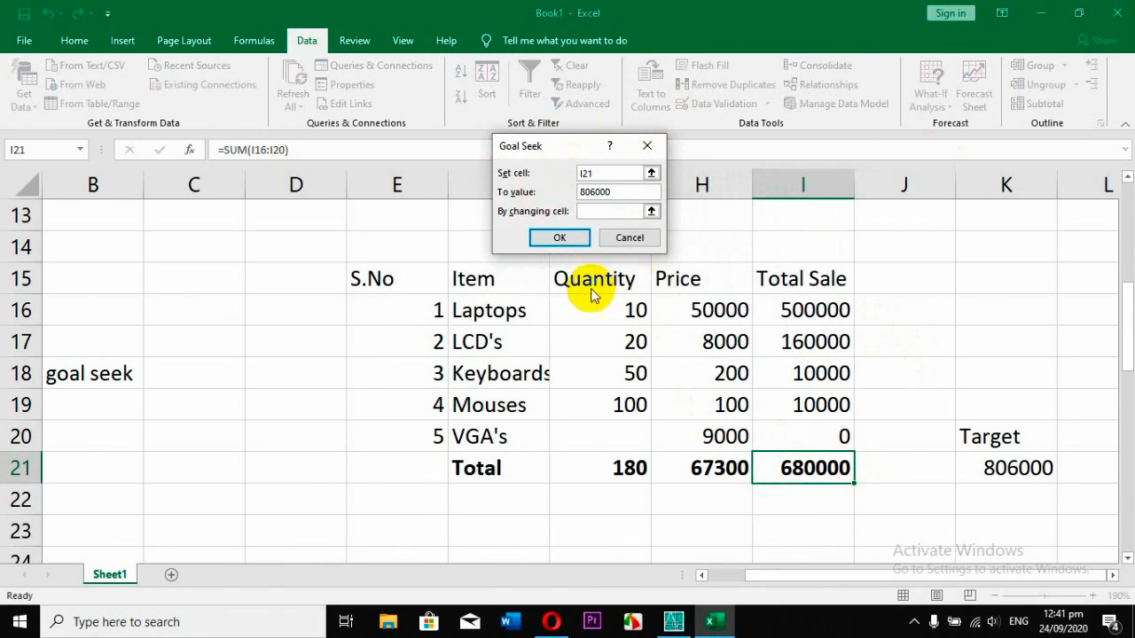
Set the VGA's quantity cell G20 as the changing cell, run the Goal Seek and accept its solution.
{"action": "left_click", "coordinate": [652, 212]}
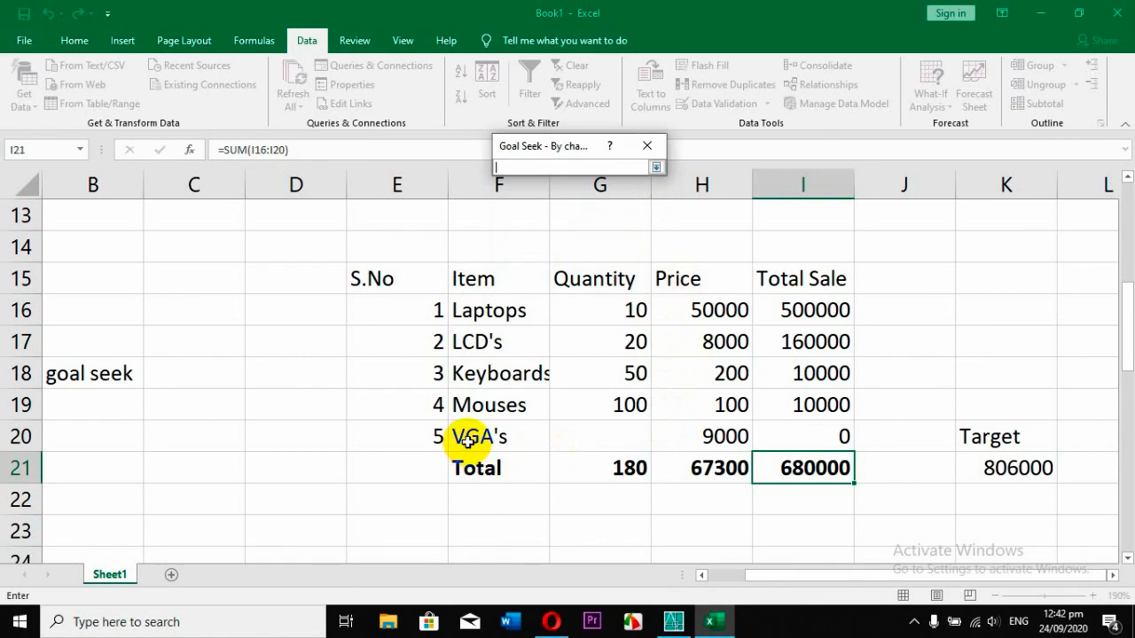
{"action": "left_click", "coordinate": [581, 435]}
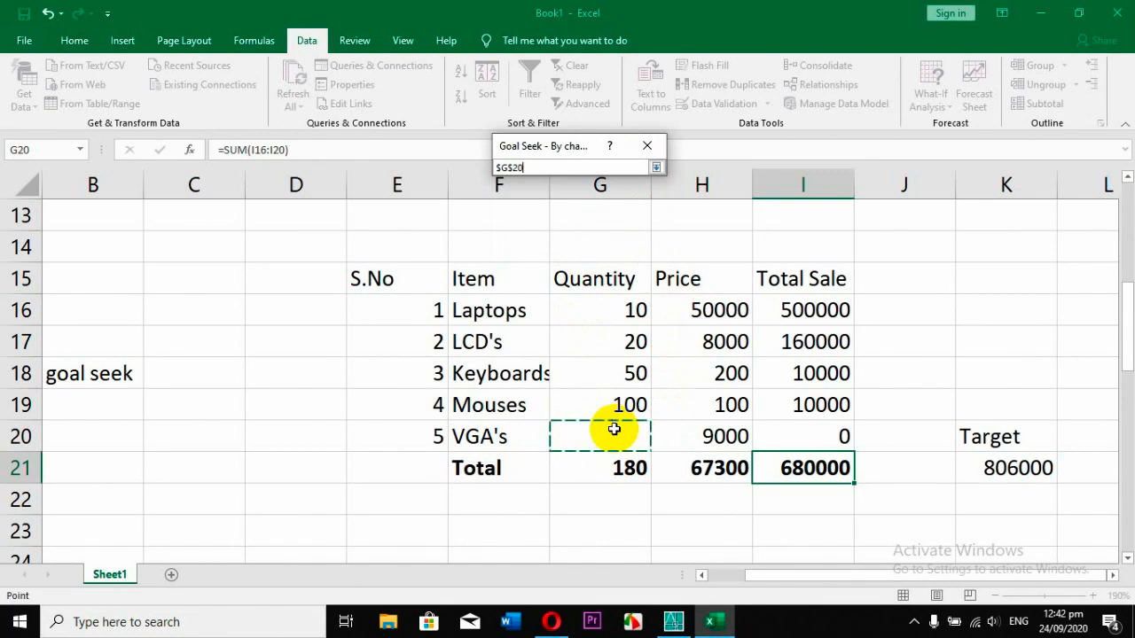
{"action": "key", "text": "Return"}
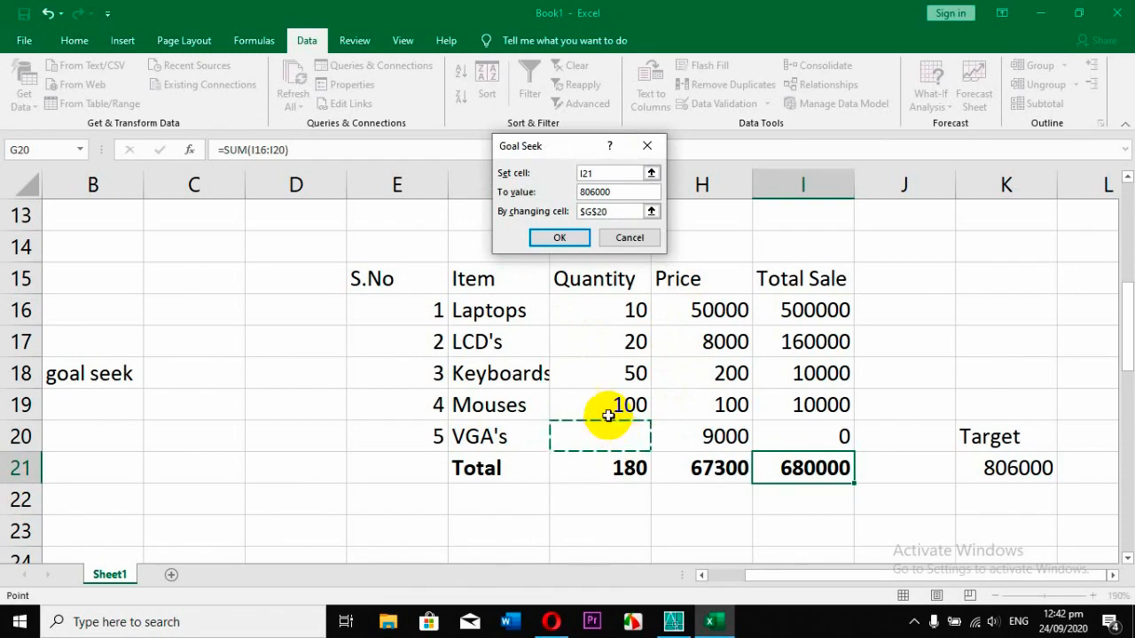
{"action": "left_click", "coordinate": [581, 241]}
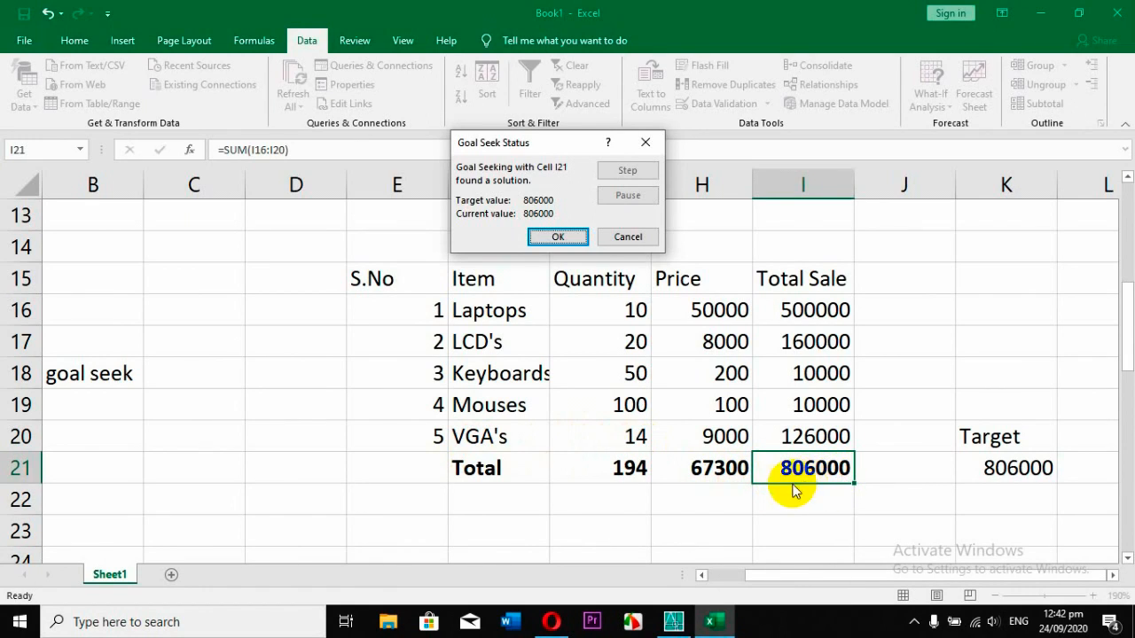
{"action": "left_click", "coordinate": [575, 241]}
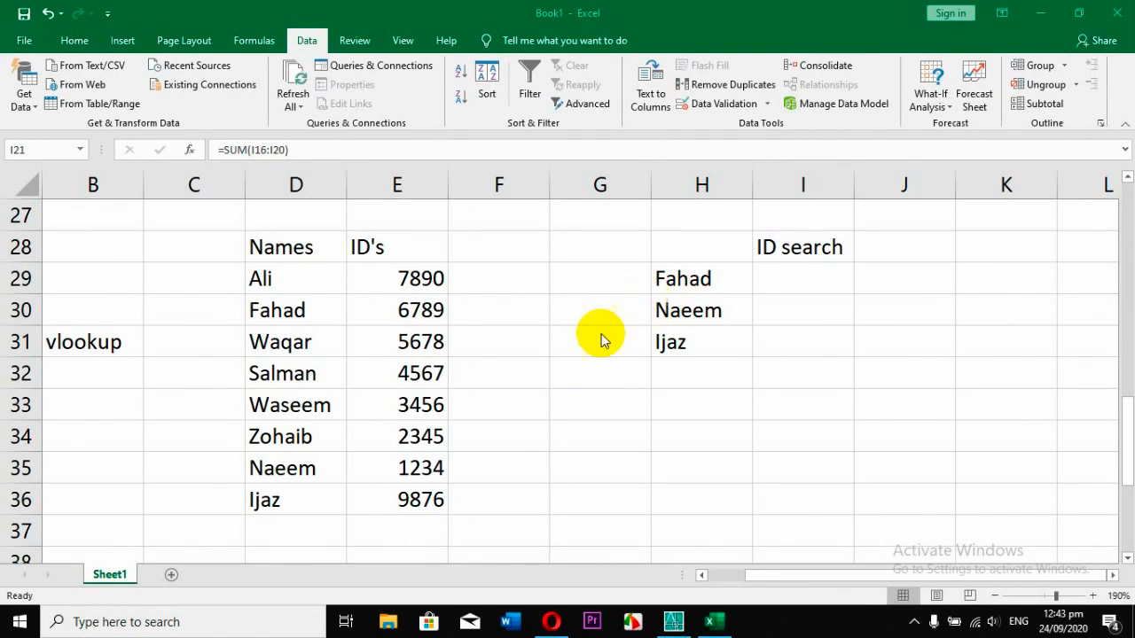
Insert the VLOOKUP function into cell I29, finding it by searching the functions for vlookup.
{"action": "left_click", "coordinate": [806, 269]}
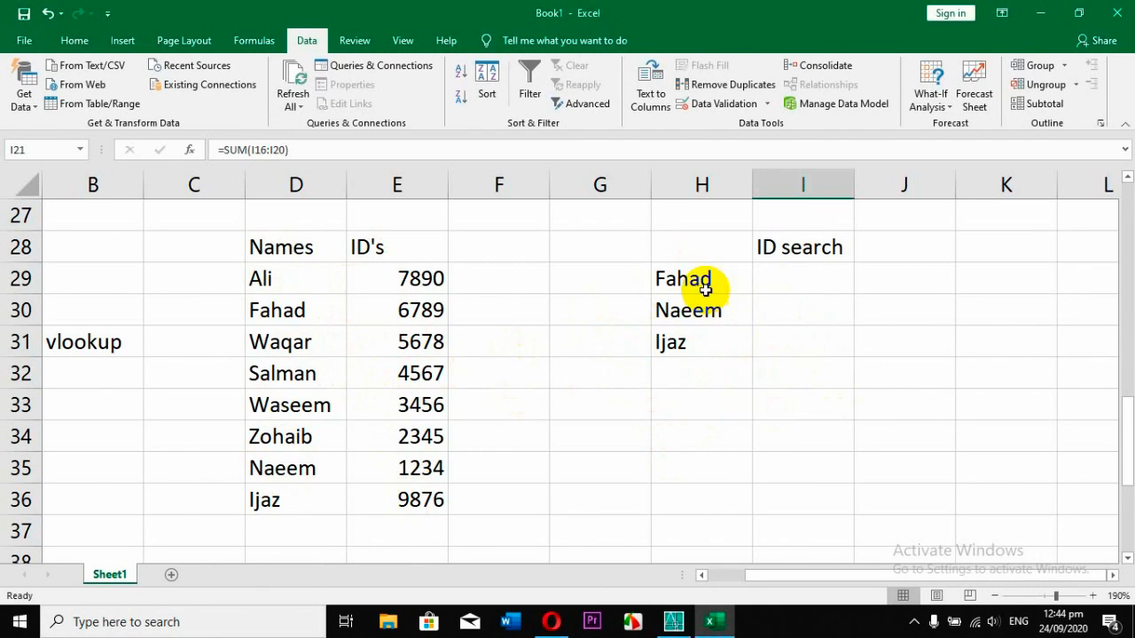
{"action": "left_click", "coordinate": [793, 283]}
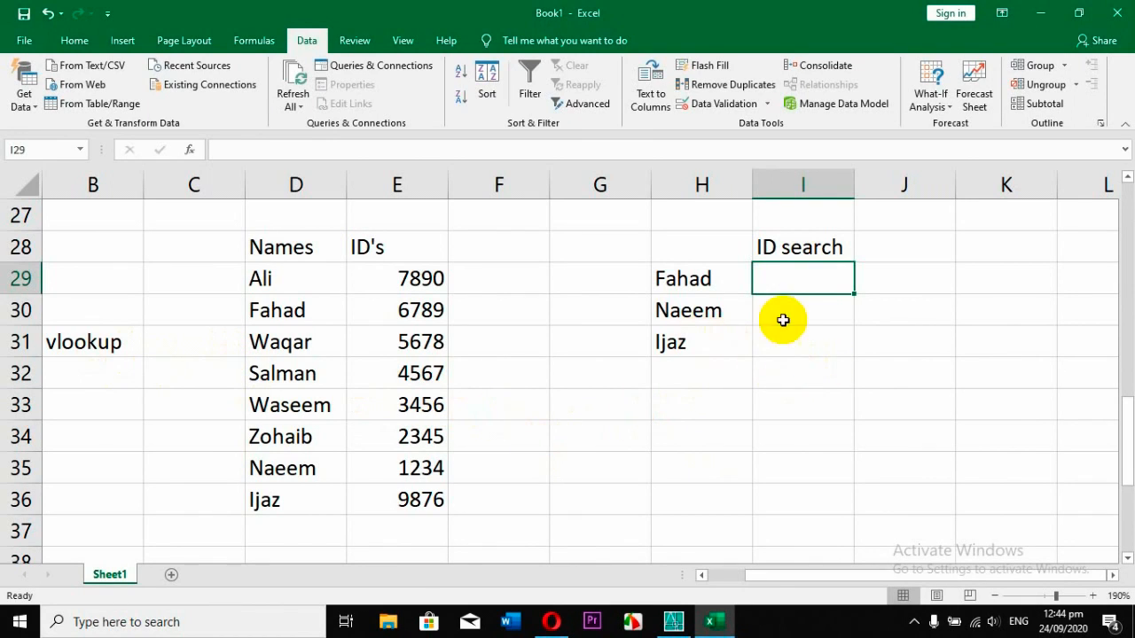
{"action": "left_click", "coordinate": [188, 150]}
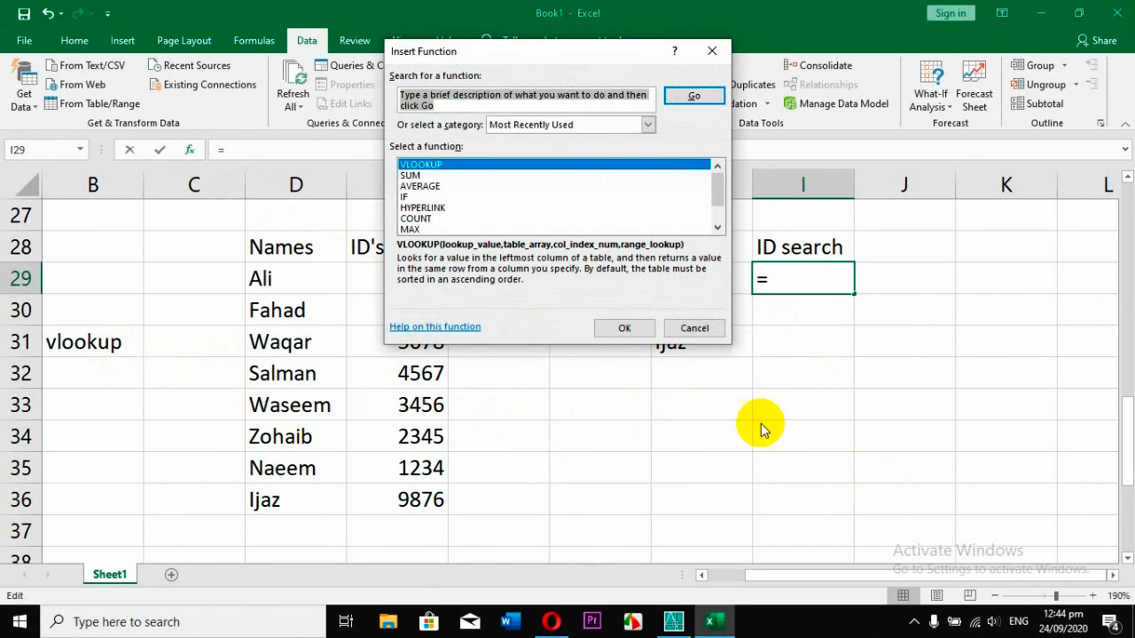
{"action": "left_click", "coordinate": [443, 103]}
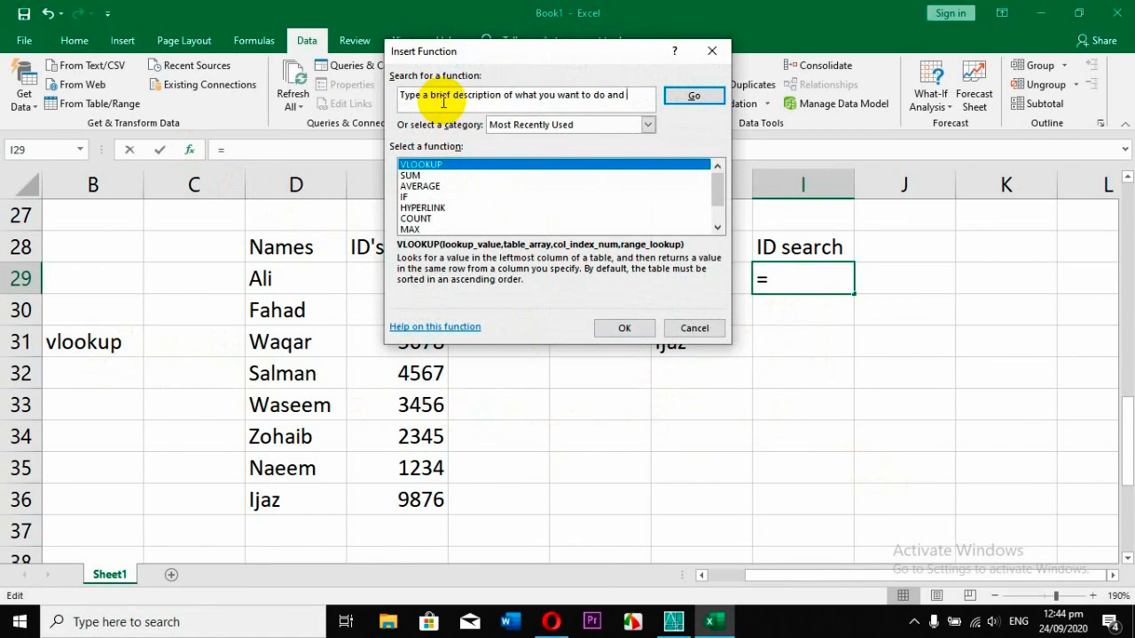
{"action": "key", "text": "BackSpace"}
{"action": "key", "text": "BackSpace"}
{"action": "key", "text": "BackSpace"}
{"action": "key", "text": "BackSpace"}
{"action": "key", "text": "BackSpace"}
{"action": "key", "text": "BackSpace"}
{"action": "key", "text": "BackSpace"}
{"action": "key", "text": "BackSpace"}
{"action": "key", "text": "BackSpace"}
{"action": "key", "text": "BackSpace"}
{"action": "key", "text": "BackSpace"}
{"action": "key", "text": "BackSpace"}
{"action": "key", "text": "BackSpace"}
{"action": "key", "text": "BackSpace"}
{"action": "key", "text": "BackSpace"}
{"action": "key", "text": "BackSpace"}
{"action": "key", "text": "BackSpace"}
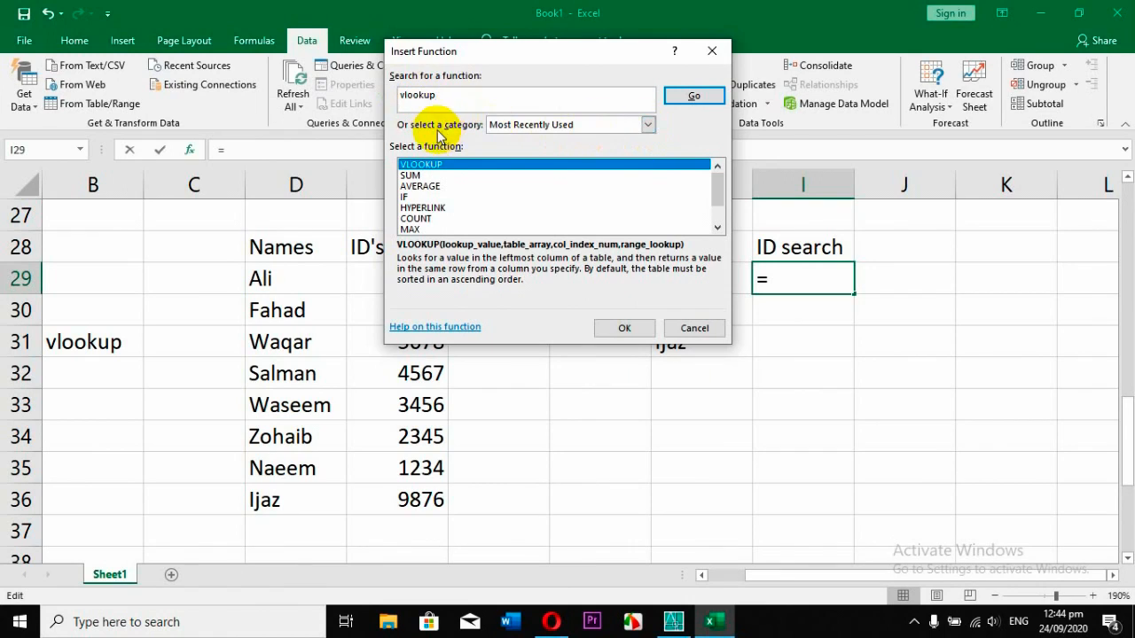
{"action": "left_click", "coordinate": [648, 125]}
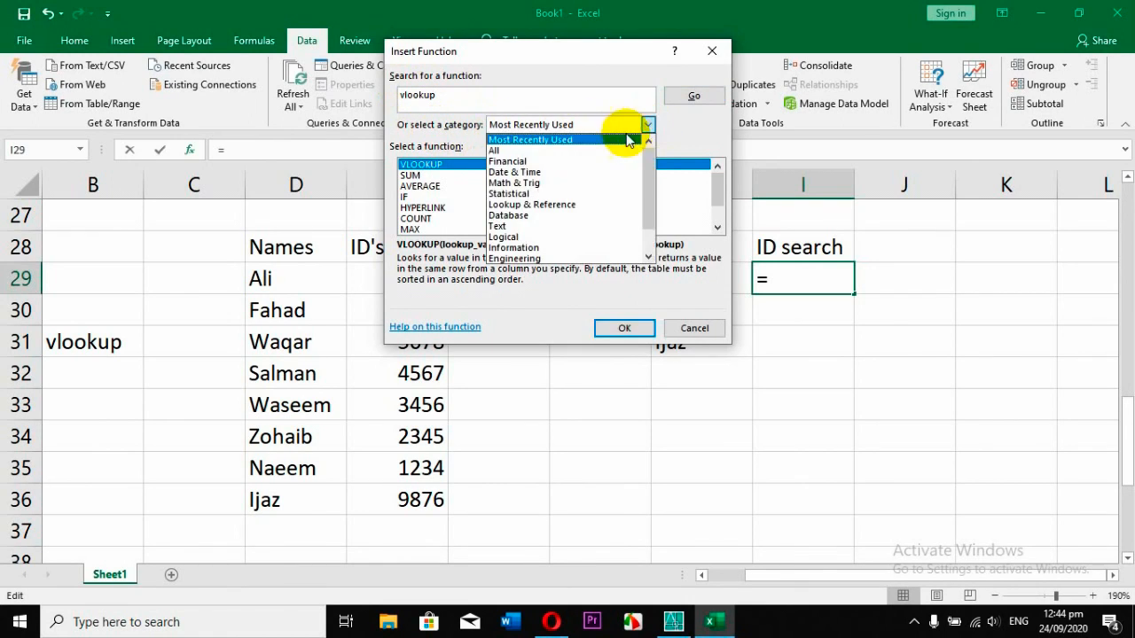
{"action": "left_click", "coordinate": [523, 154]}
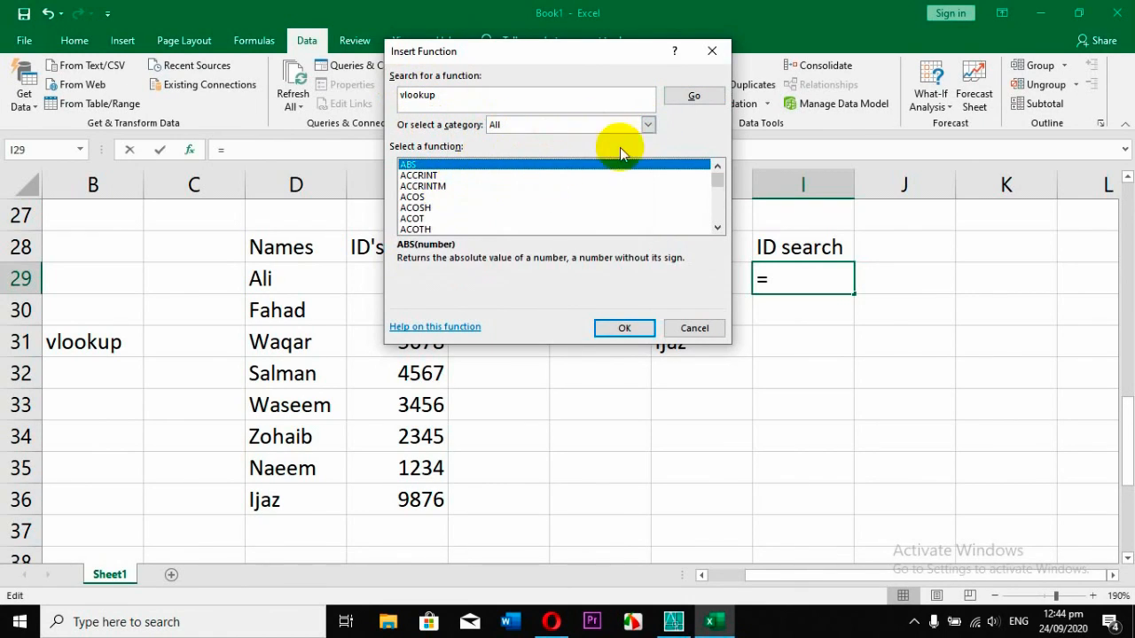
{"action": "left_click", "coordinate": [684, 96]}
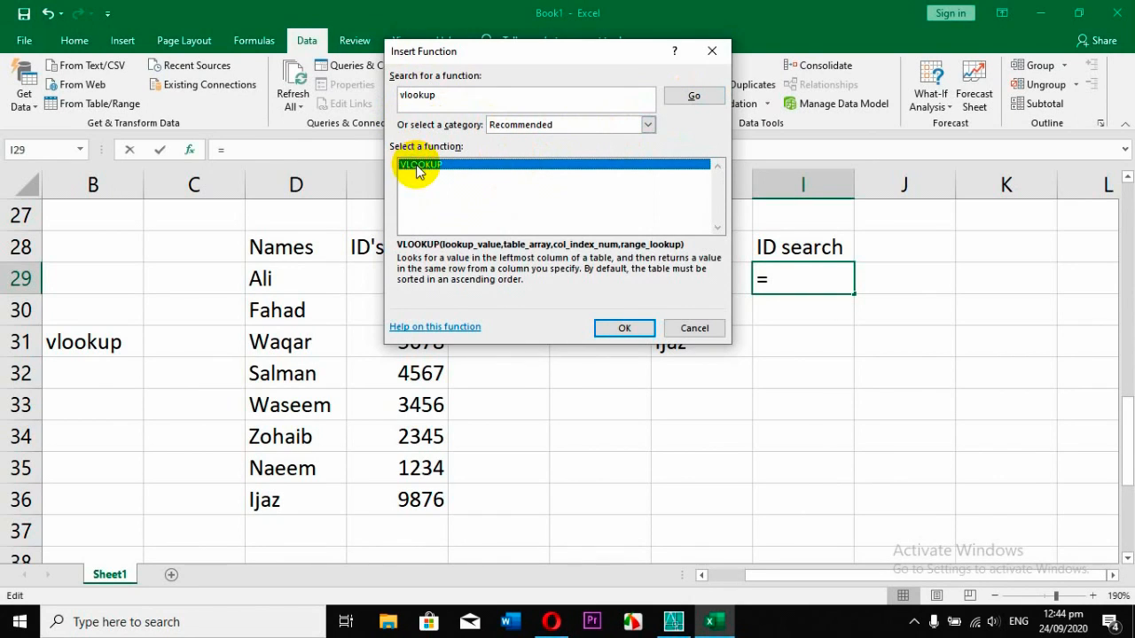
{"action": "left_click", "coordinate": [618, 331]}
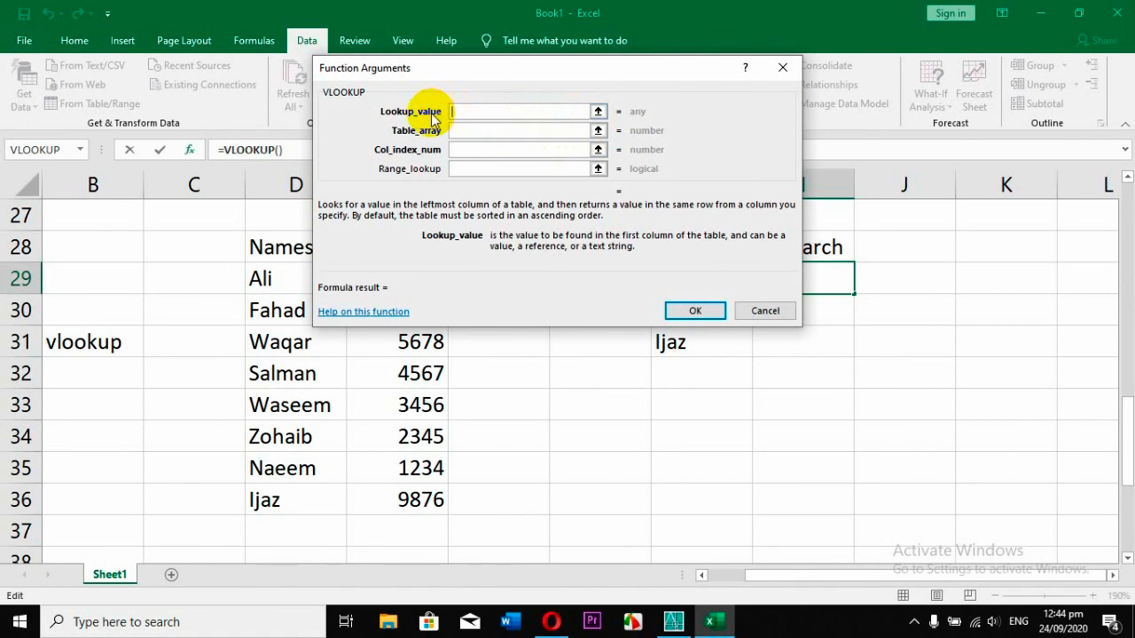
Set the VLOOKUP's lookup value to H29 and its table array to D29:E36.
{"action": "left_click_drag", "start_coordinate": [513, 71], "coordinate": [378, 55]}
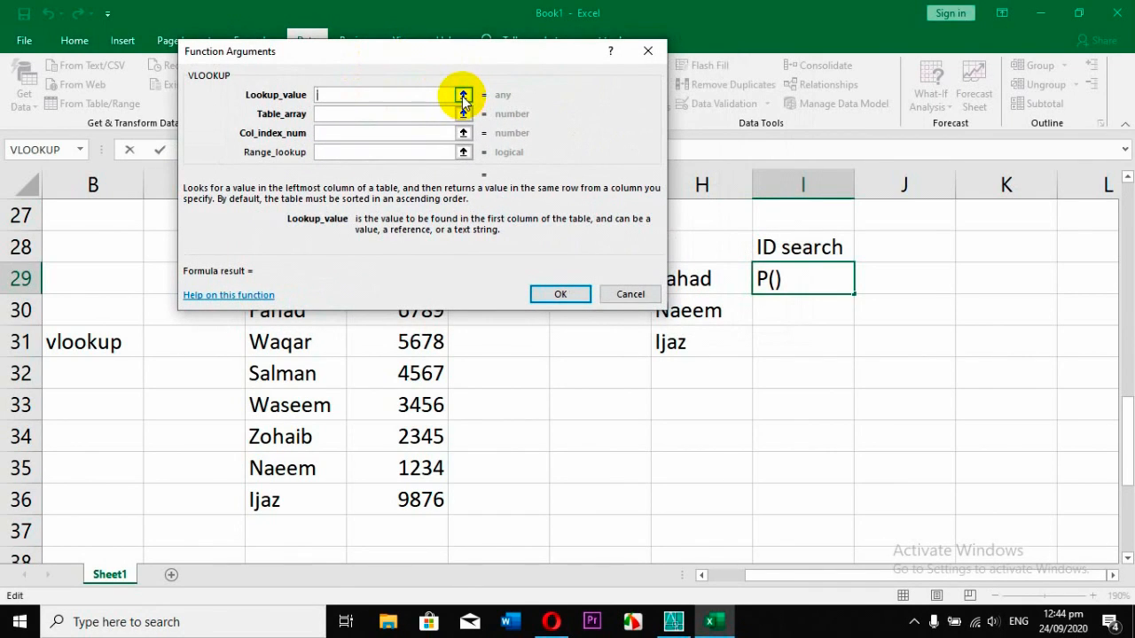
{"action": "left_click", "coordinate": [463, 95]}
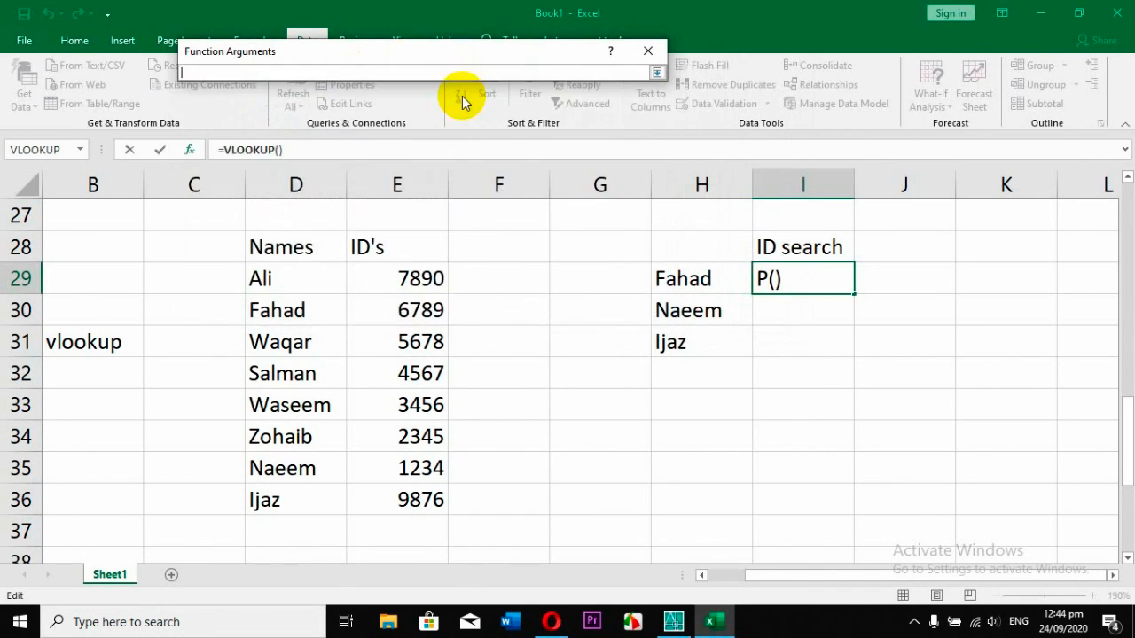
{"action": "left_click", "coordinate": [683, 280]}
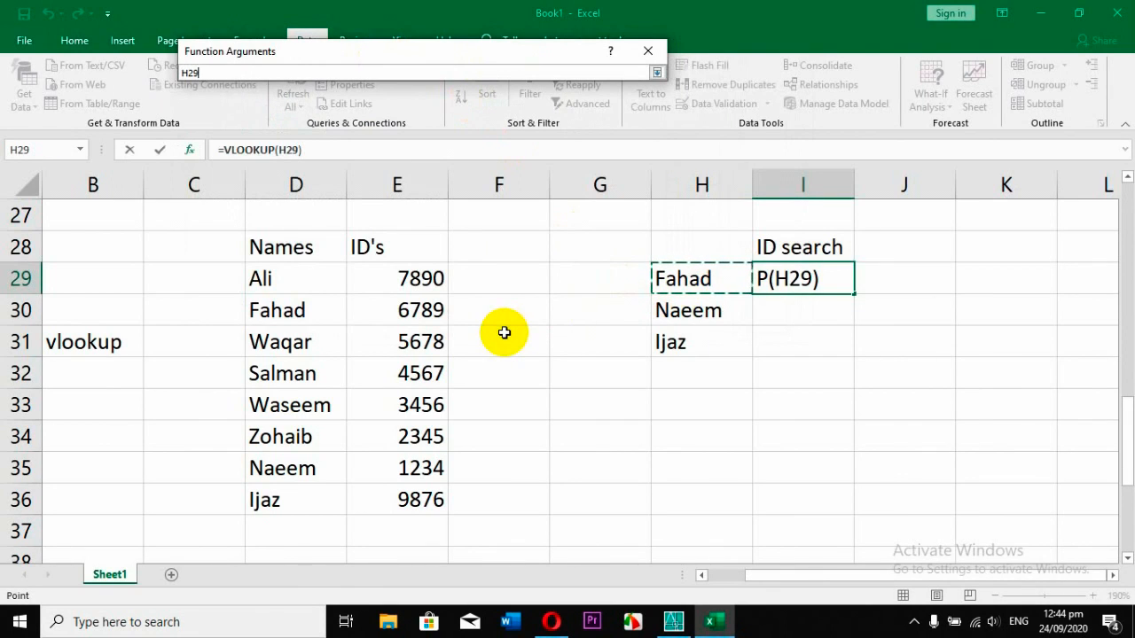
{"action": "key", "text": "Return"}
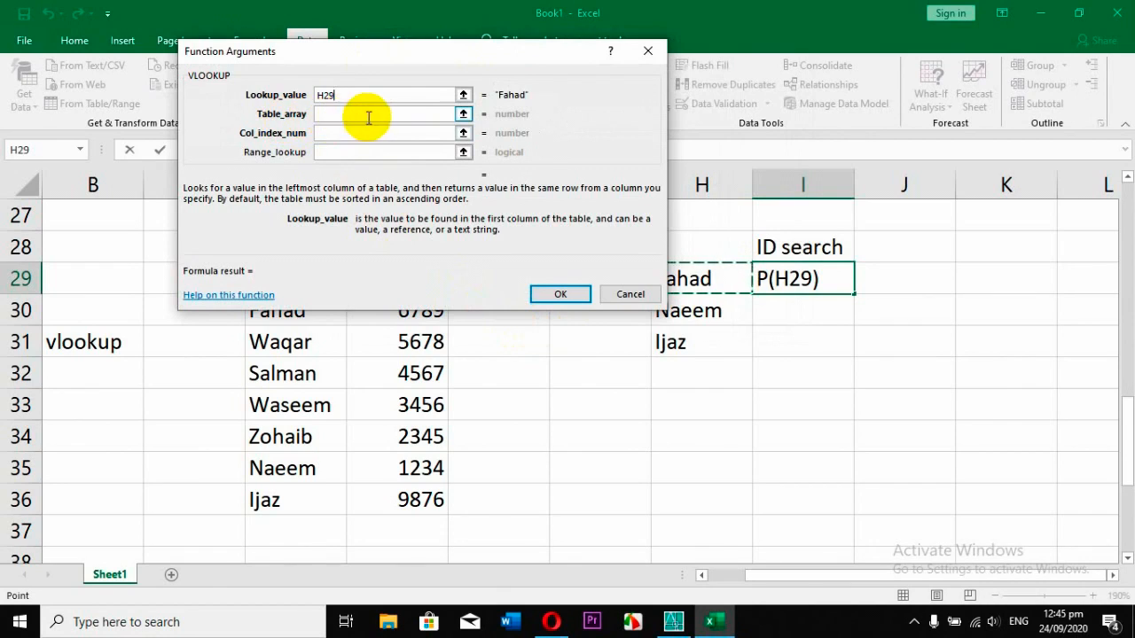
{"action": "left_click", "coordinate": [463, 113]}
{"action": "left_click_drag", "start_coordinate": [266, 281], "coordinate": [435, 501]}
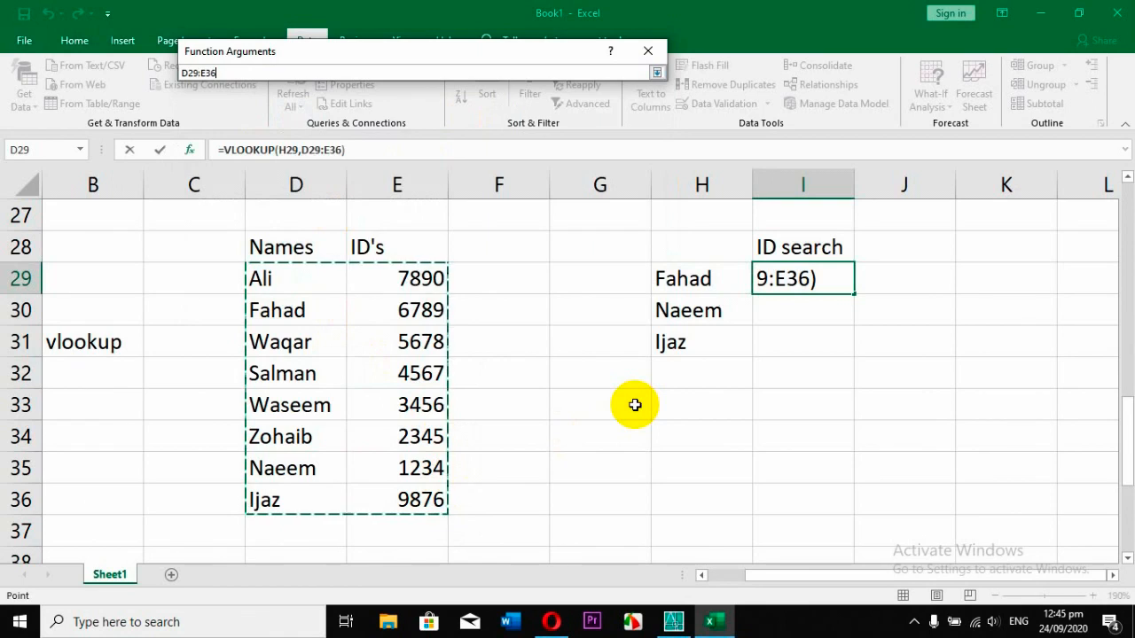
{"action": "key", "text": "Return"}
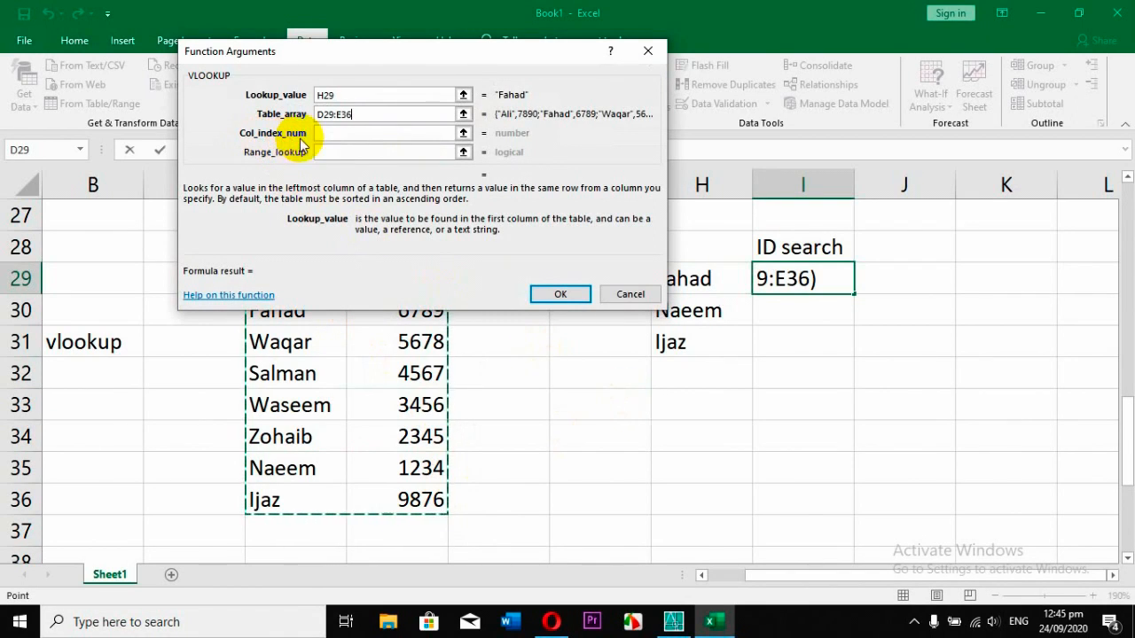
Complete the VLOOKUP in I29 with column index 2 and range lookup false, and fill the formula down to I31.
{"action": "left_click_drag", "start_coordinate": [399, 53], "coordinate": [783, 33]}
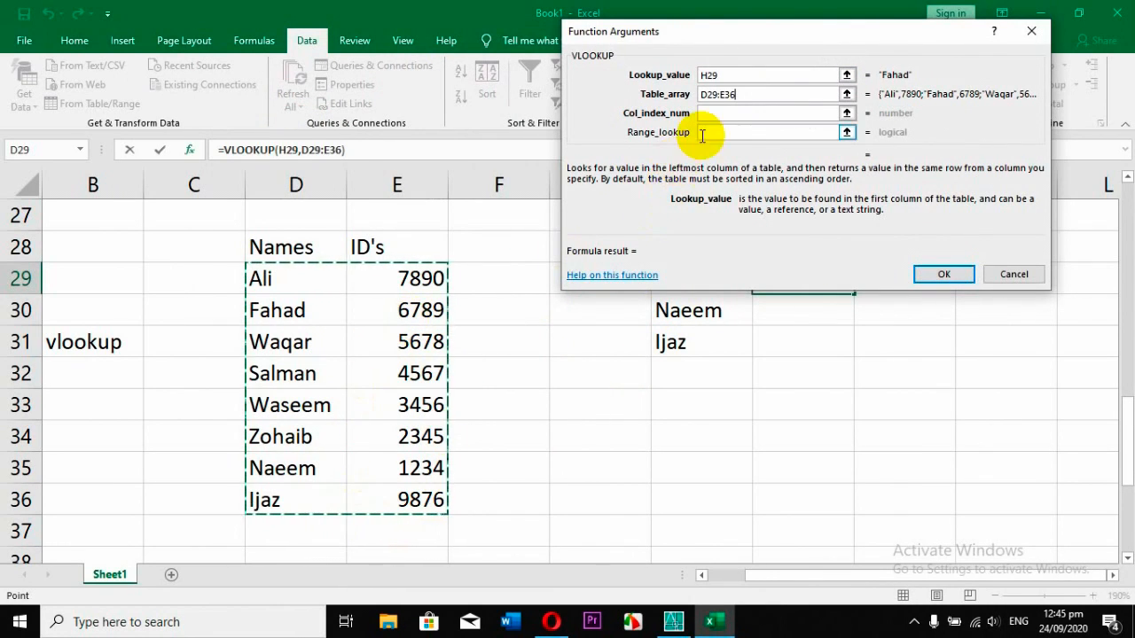
{"action": "left_click", "coordinate": [719, 113]}
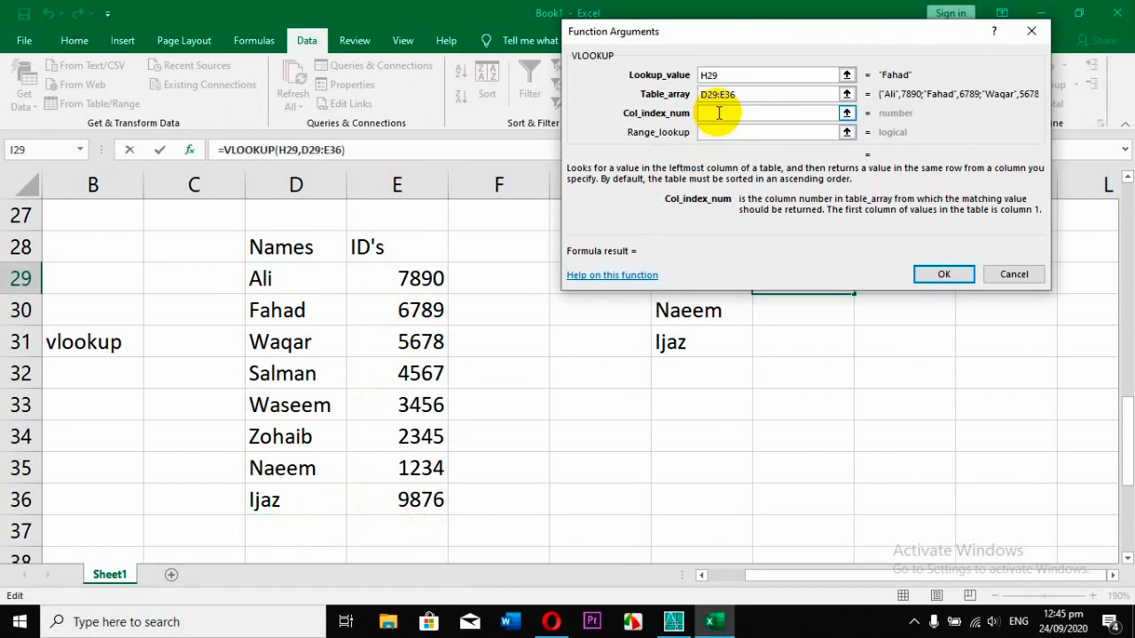
{"action": "type", "text": "2"}
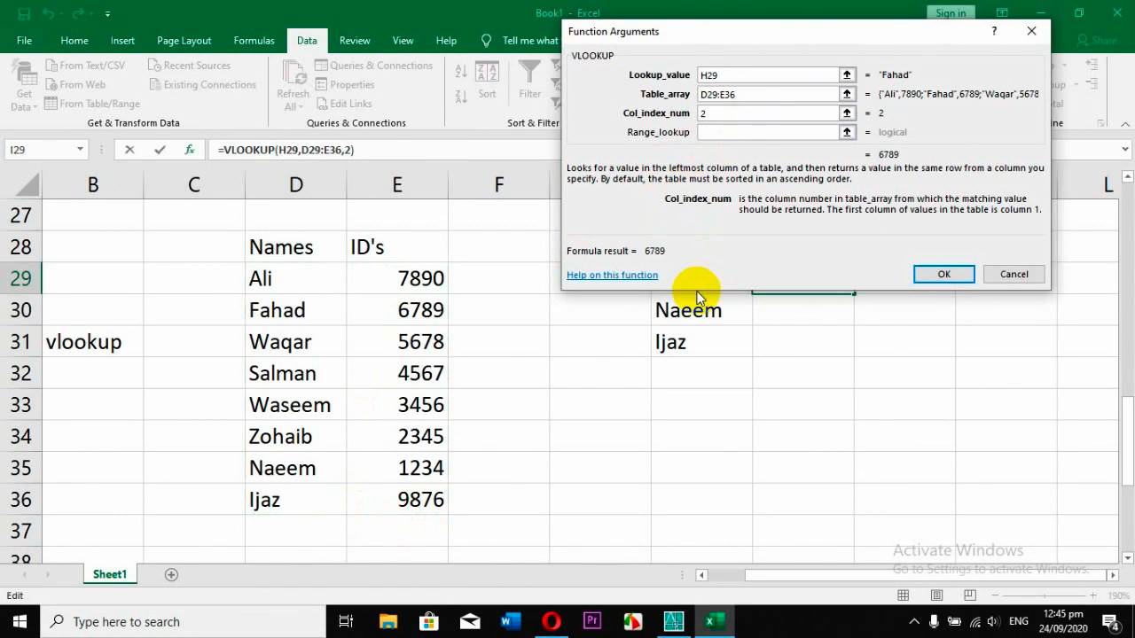
{"action": "left_click", "coordinate": [762, 131]}
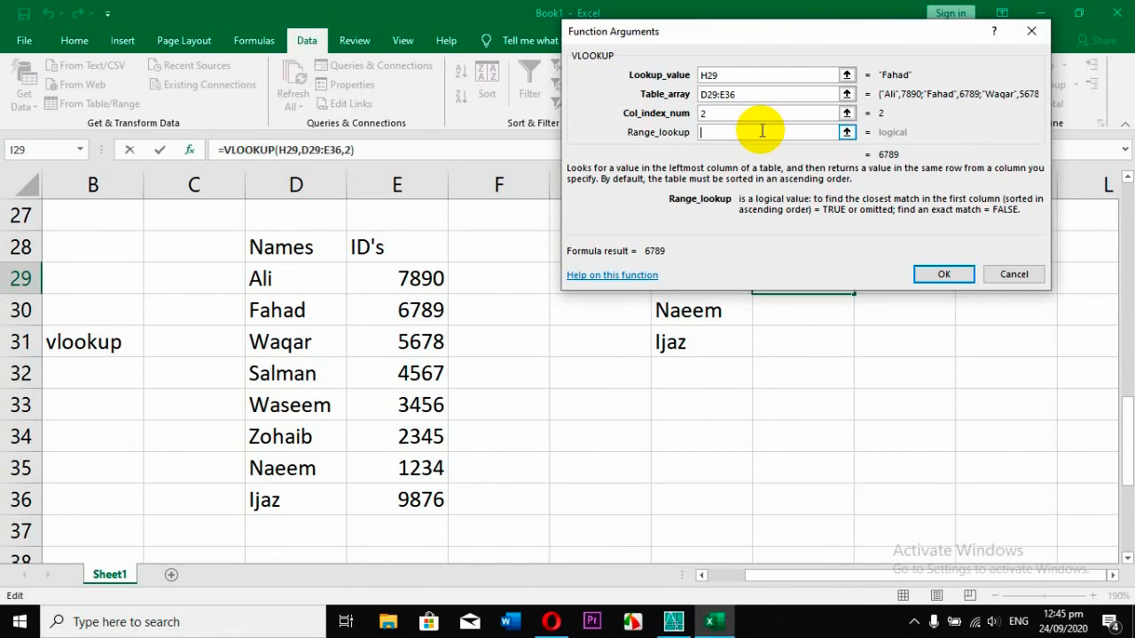
{"action": "type", "text": "fa"}
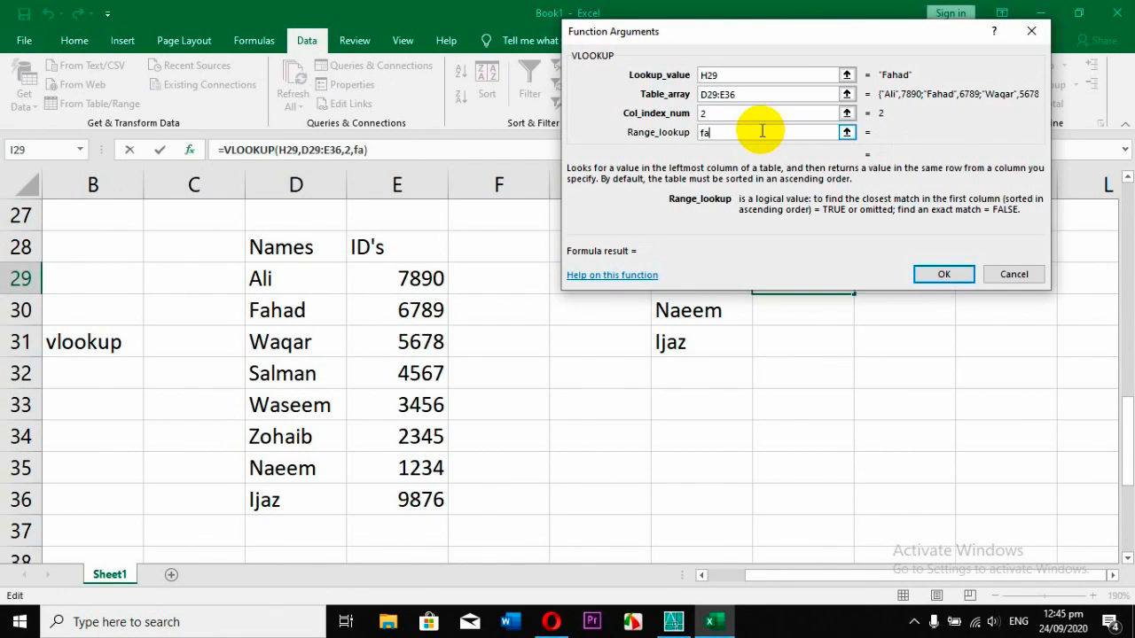
{"action": "type", "text": "lse"}
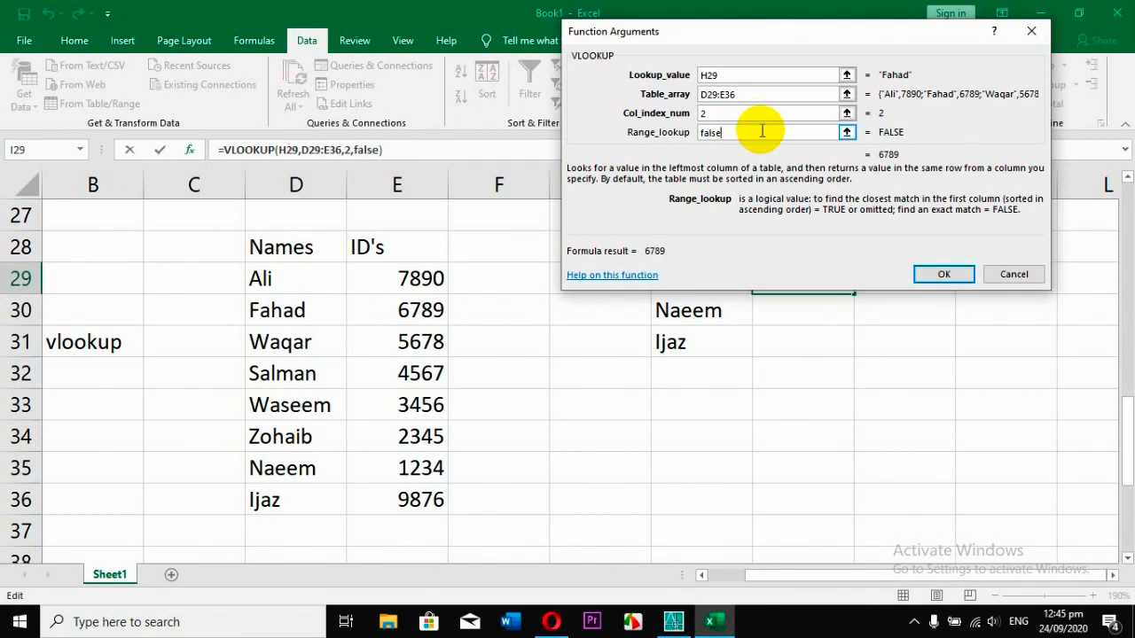
{"action": "left_click", "coordinate": [956, 273]}
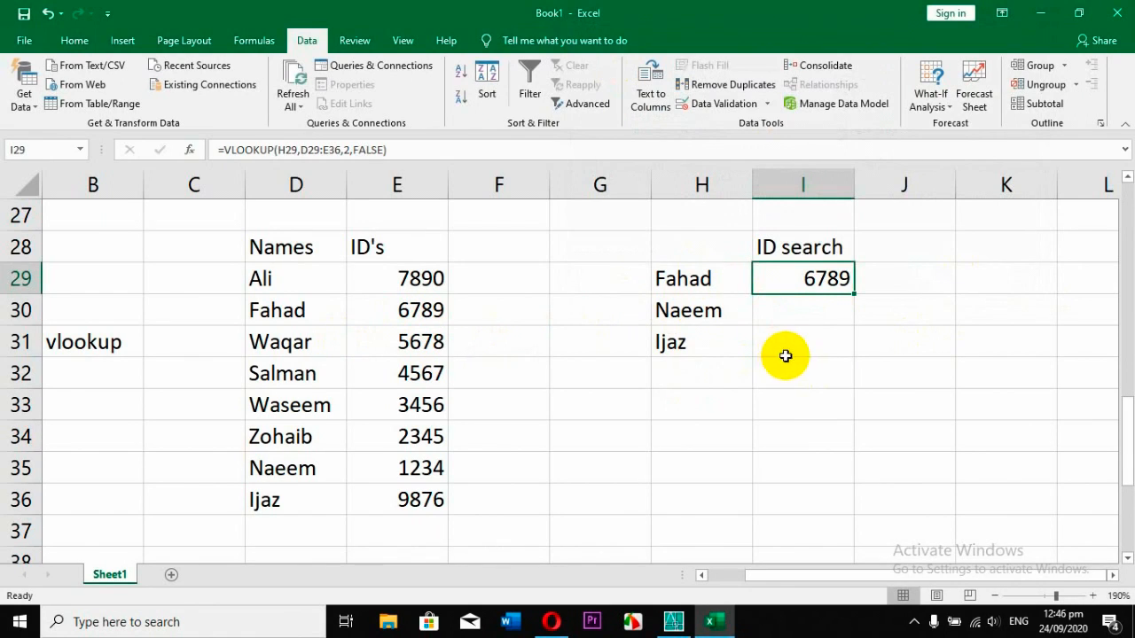
{"action": "double_click", "coordinate": [852, 294]}
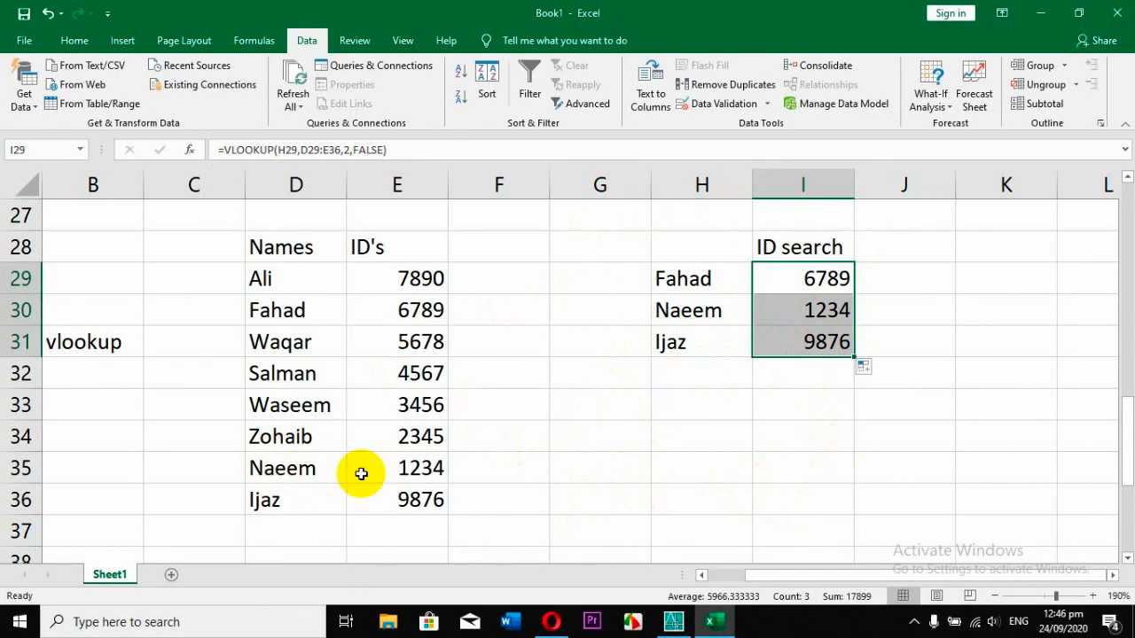
Replace the ID in cell E35 with a new four-digit number.
{"action": "left_click", "coordinate": [421, 470]}
{"action": "type", "text": "5463"}
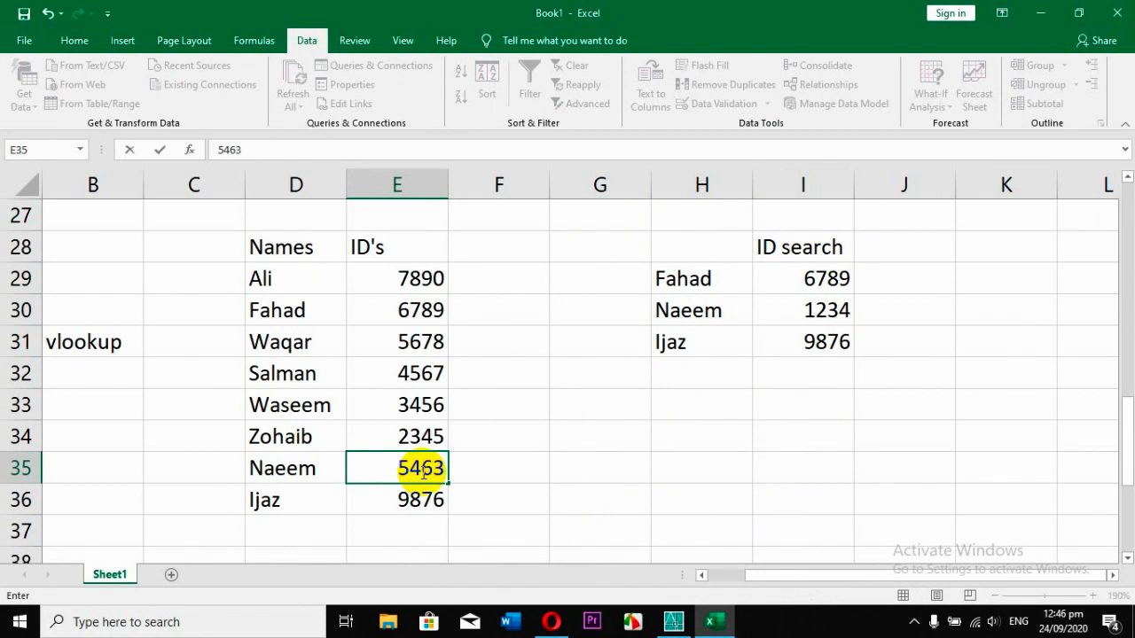
{"action": "key", "text": "Return"}
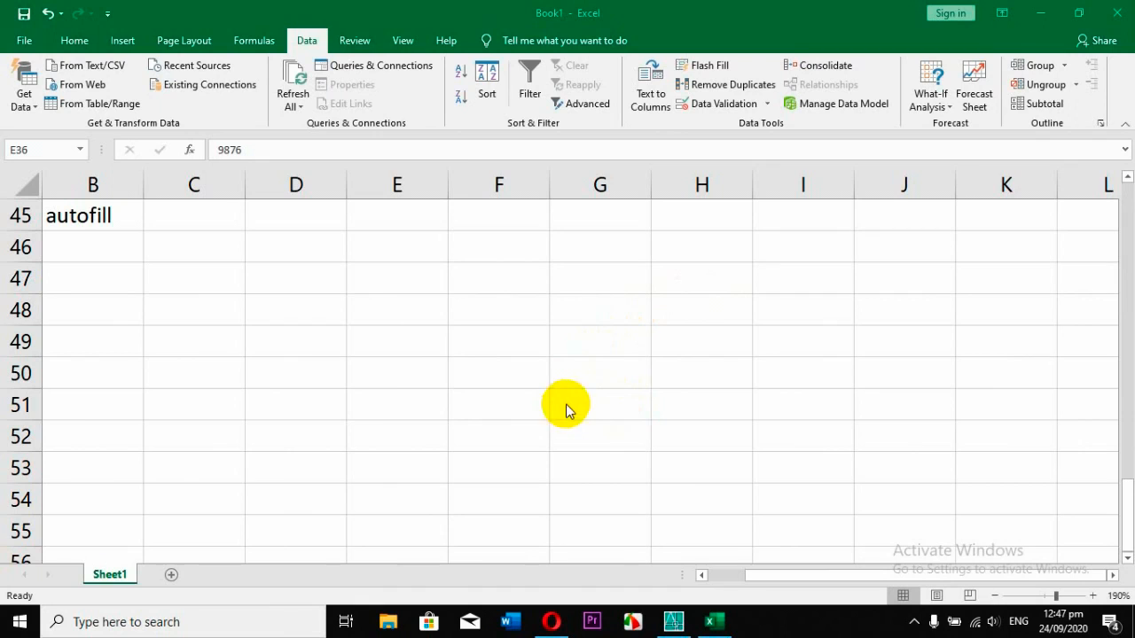
Enter 1 in cell C46 under the autofill heading and autofill it down to C55.
{"action": "left_click", "coordinate": [217, 250]}
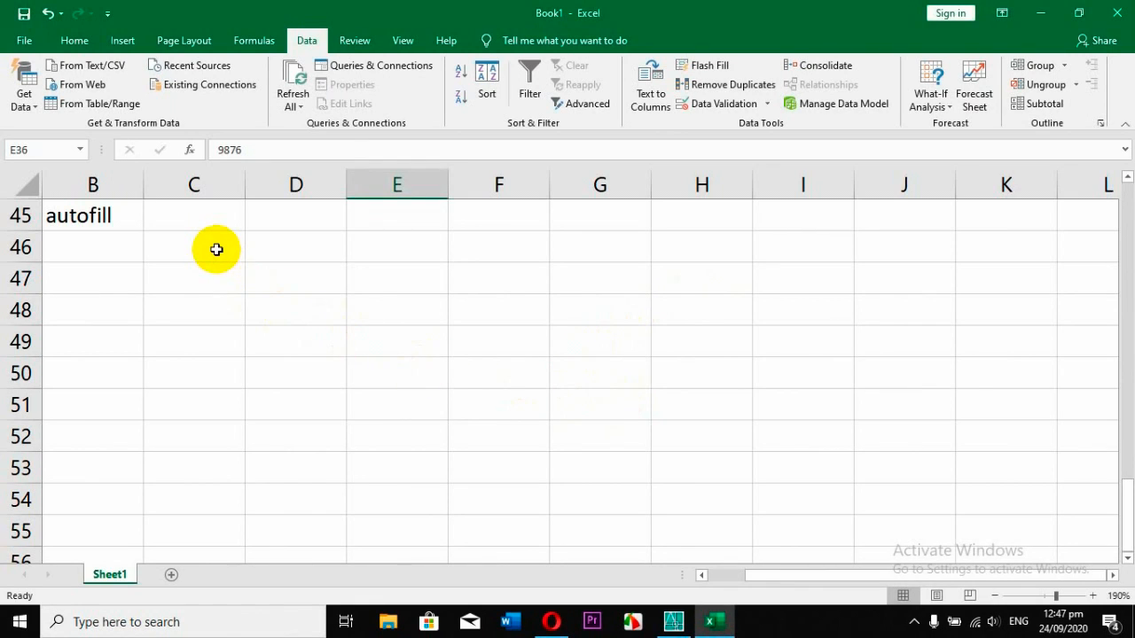
{"action": "left_click", "coordinate": [216, 250]}
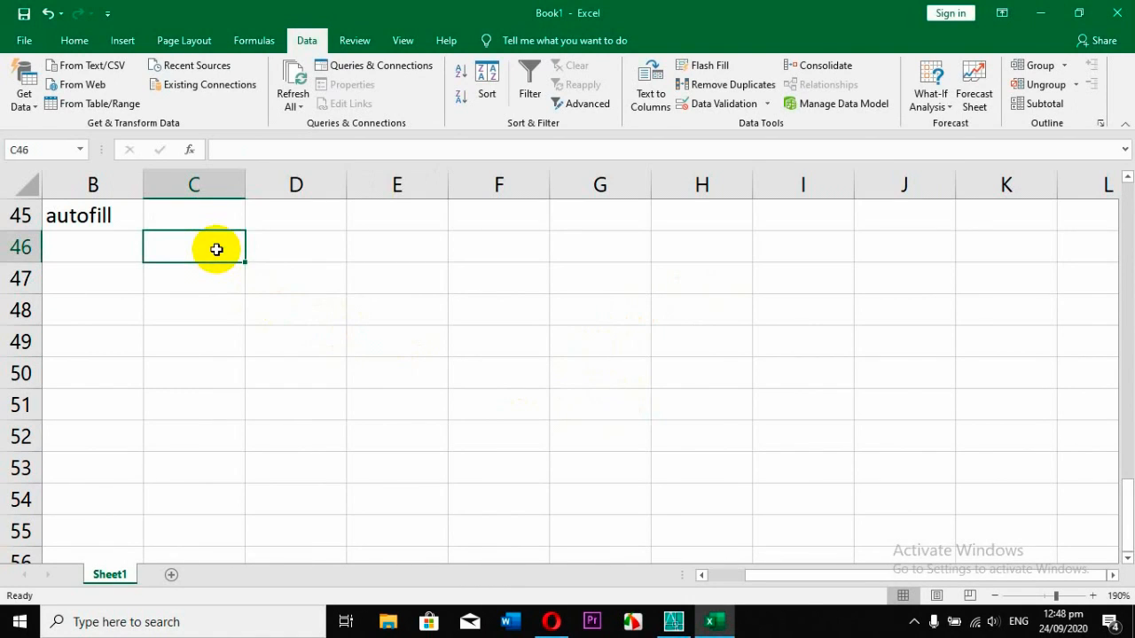
{"action": "type", "text": "1"}
{"action": "key", "text": "Return"}
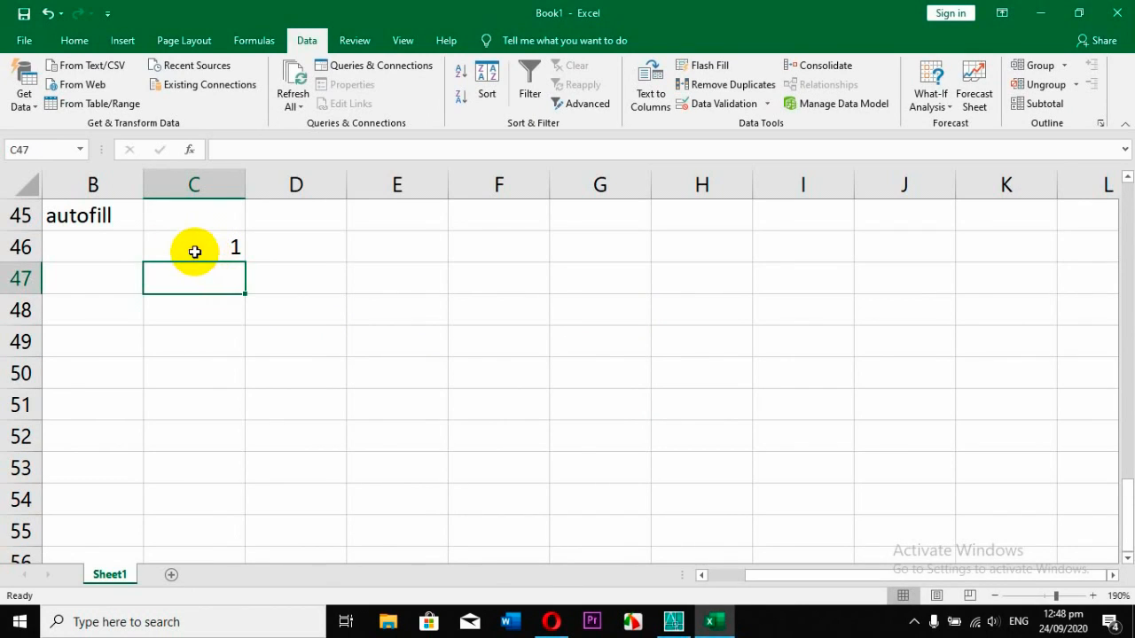
{"action": "left_click", "coordinate": [194, 252]}
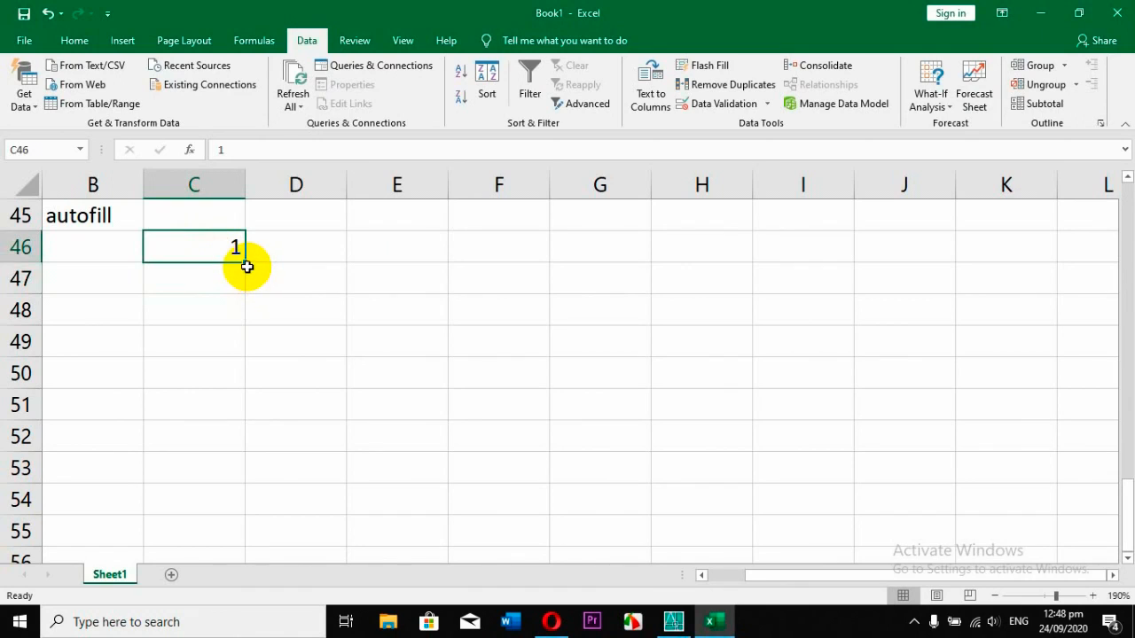
{"action": "left_click_drag", "start_coordinate": [245, 262], "coordinate": [232, 541]}
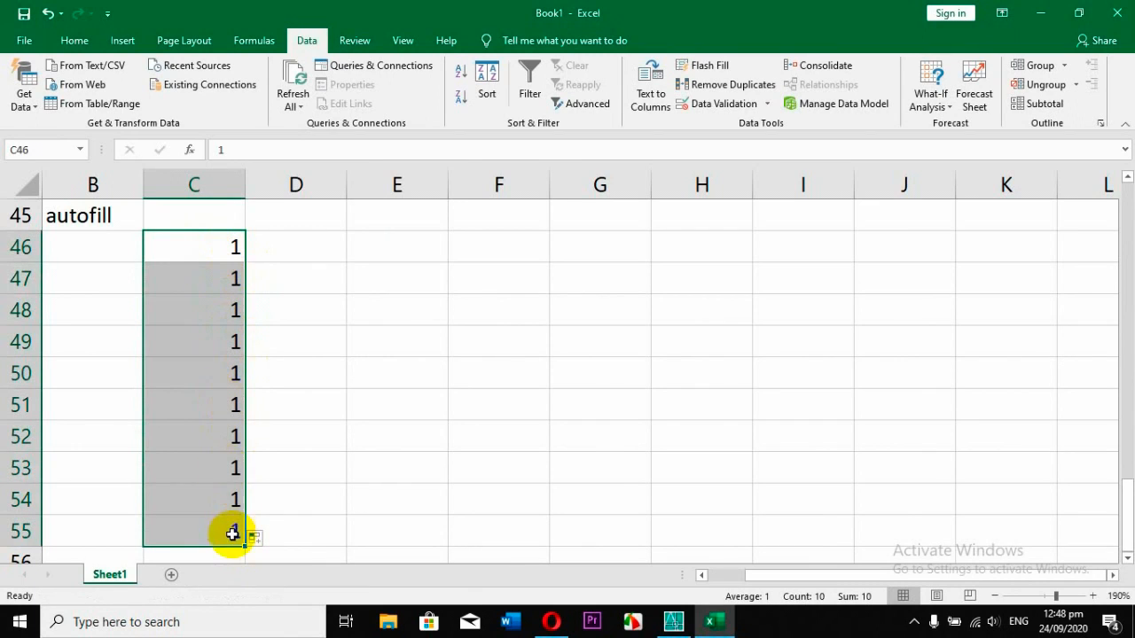
Enter 1 in D46 and 2 in D47, and autofill the two cells as a series down to D55.
{"action": "left_click", "coordinate": [312, 248]}
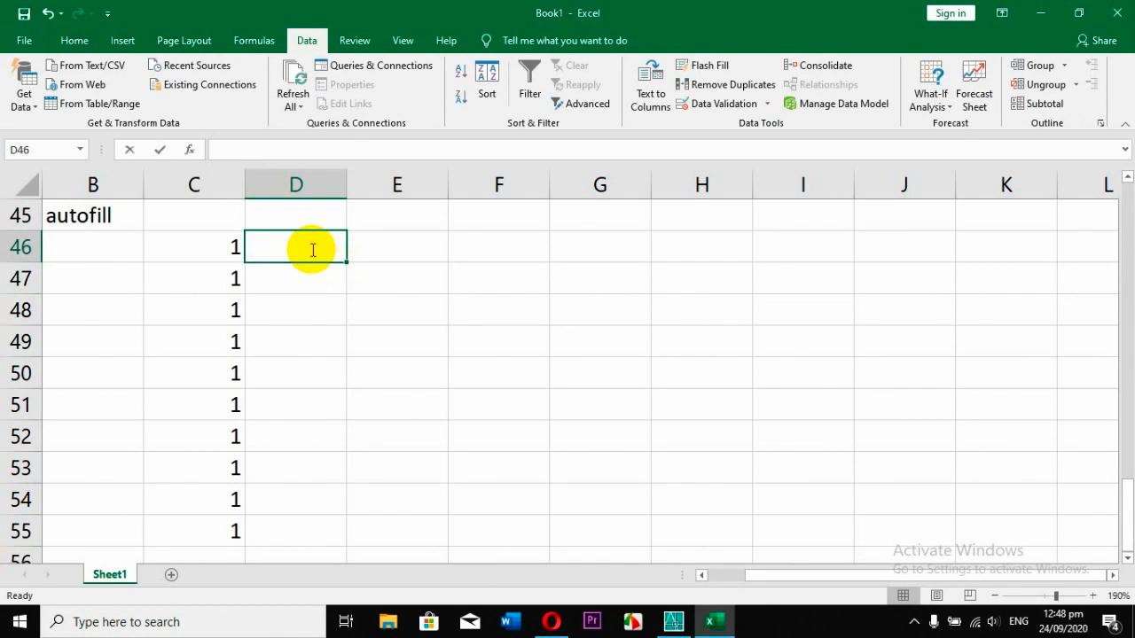
{"action": "type", "text": "1"}
{"action": "key", "text": "Return"}
{"action": "type", "text": "2"}
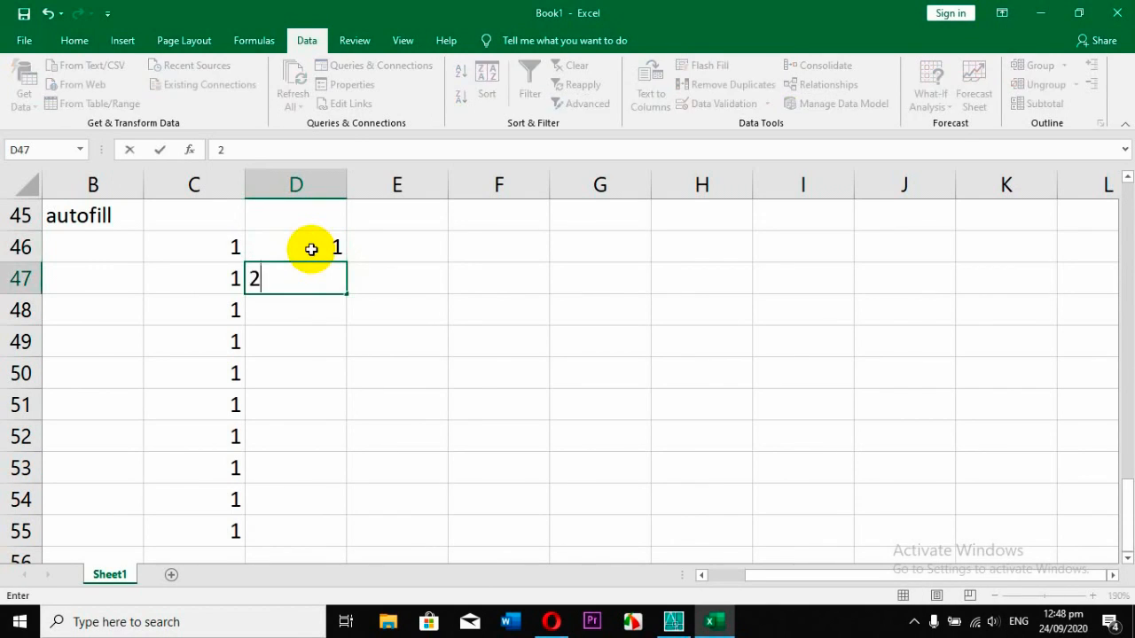
{"action": "key", "text": "Return"}
{"action": "left_click_drag", "start_coordinate": [280, 245], "coordinate": [281, 274]}
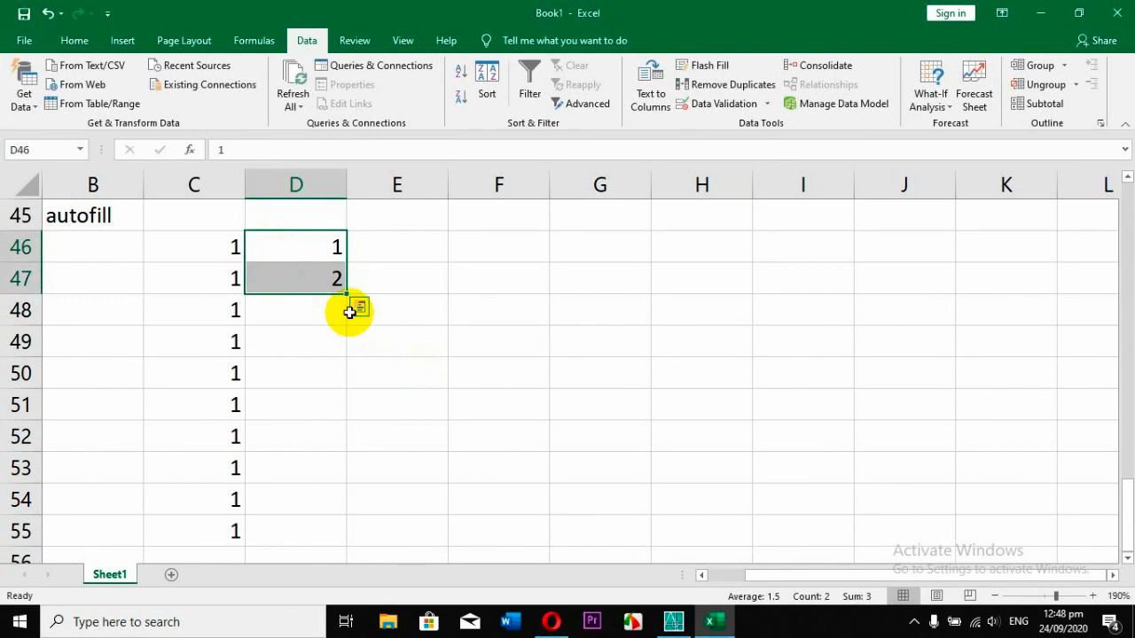
{"action": "left_click_drag", "start_coordinate": [346, 294], "coordinate": [332, 538]}
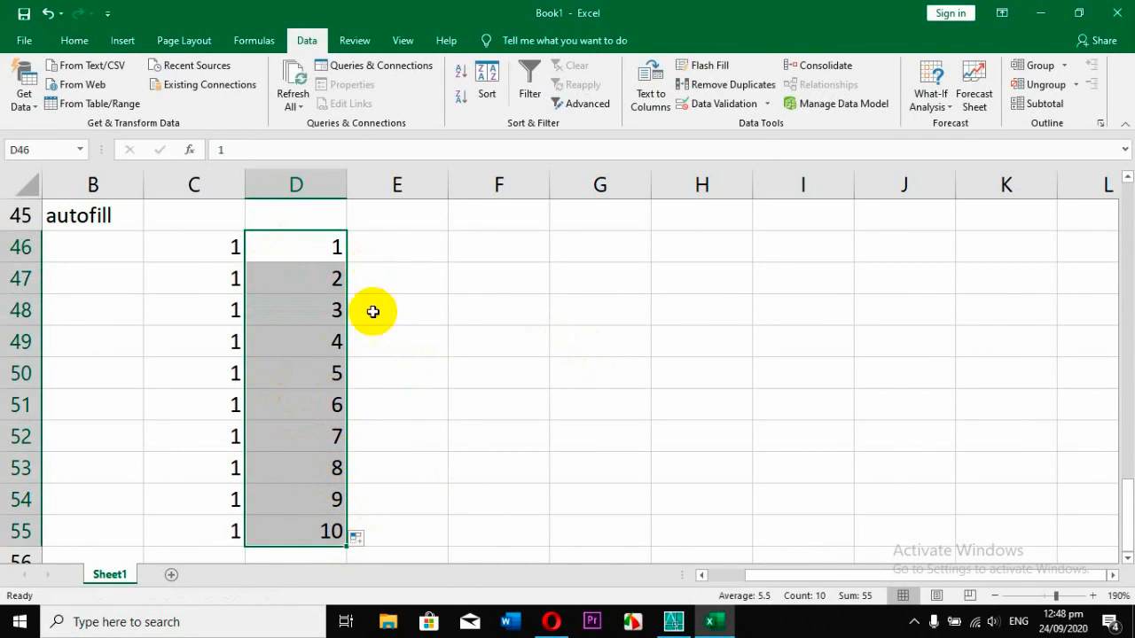
Enter 2 in E46 and 4 in E47, and autofill the two cells as a series down to E55.
{"action": "left_click", "coordinate": [378, 249]}
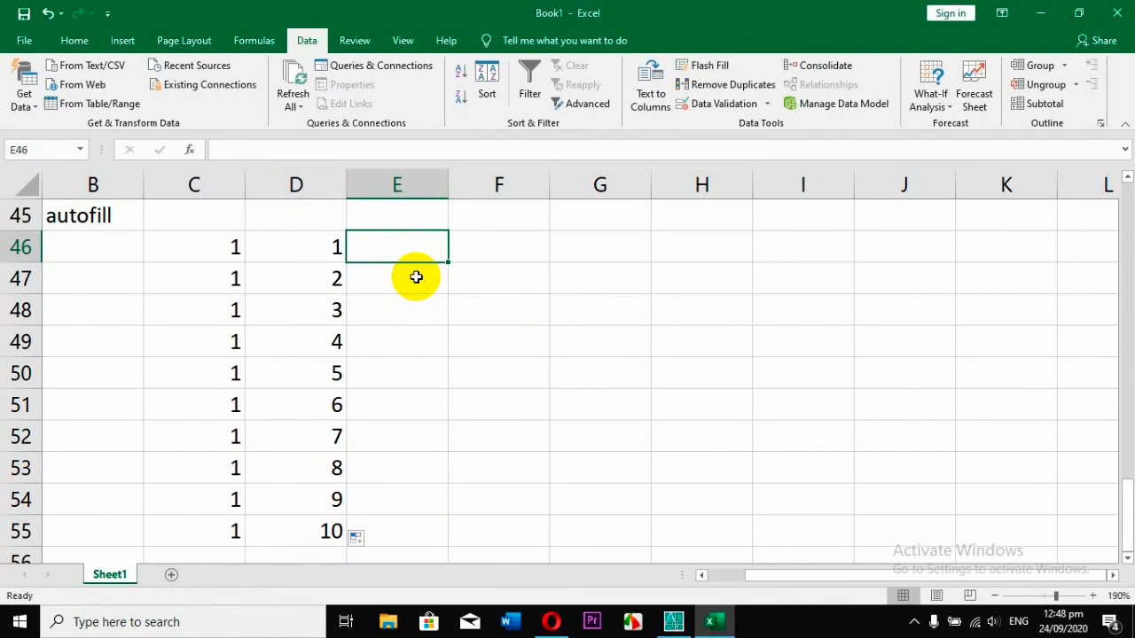
{"action": "type", "text": "2"}
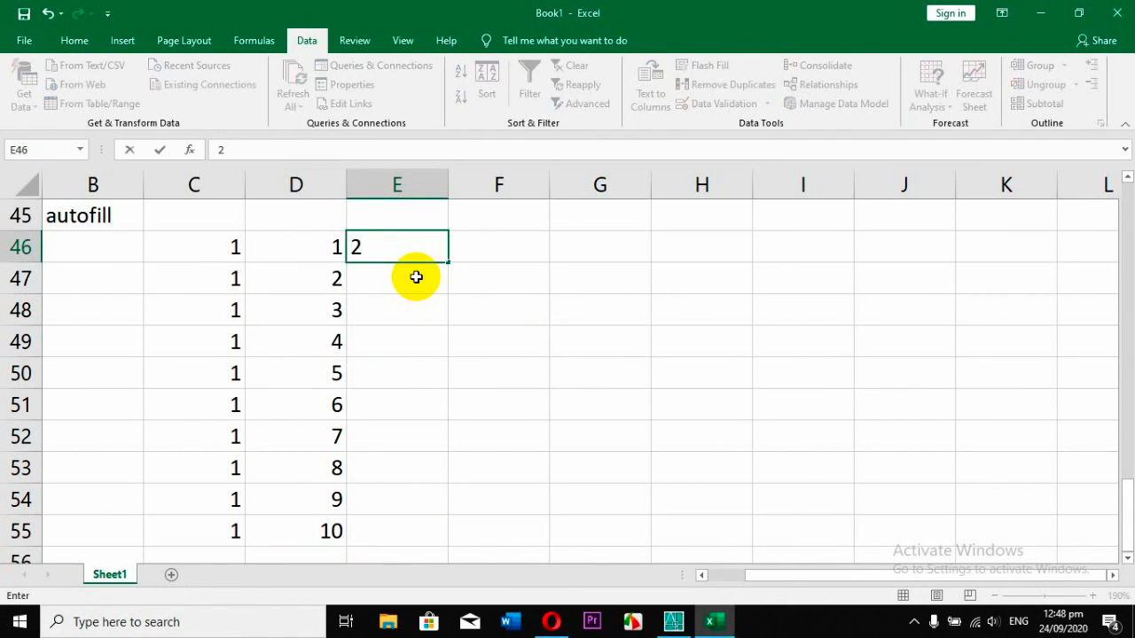
{"action": "key", "text": "Return"}
{"action": "type", "text": "4"}
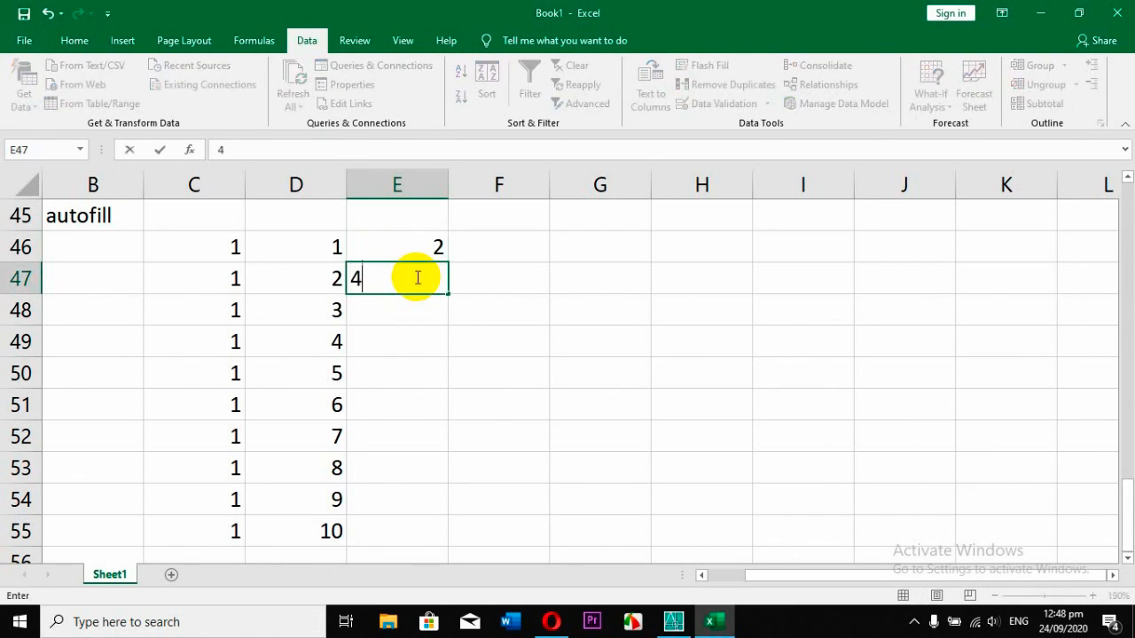
{"action": "key", "text": "Return"}
{"action": "left_click_drag", "start_coordinate": [410, 245], "coordinate": [433, 536]}
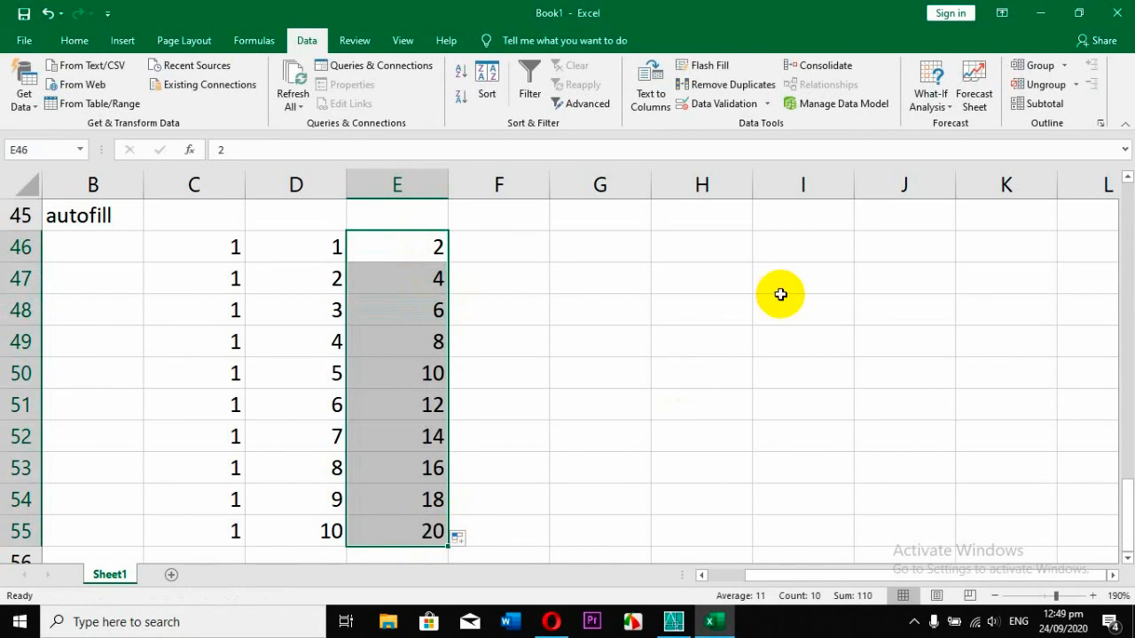
Enter jan in cell G46 and autofill the month names down to G55.
{"action": "left_click", "coordinate": [537, 248]}
{"action": "left_click", "coordinate": [608, 236]}
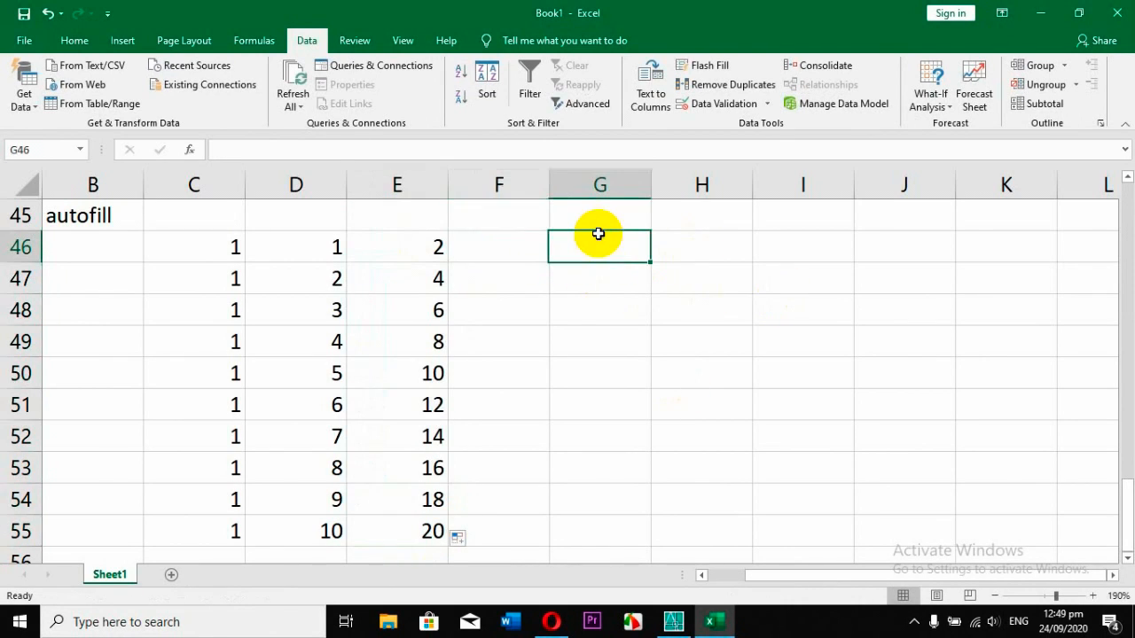
{"action": "type", "text": "jan"}
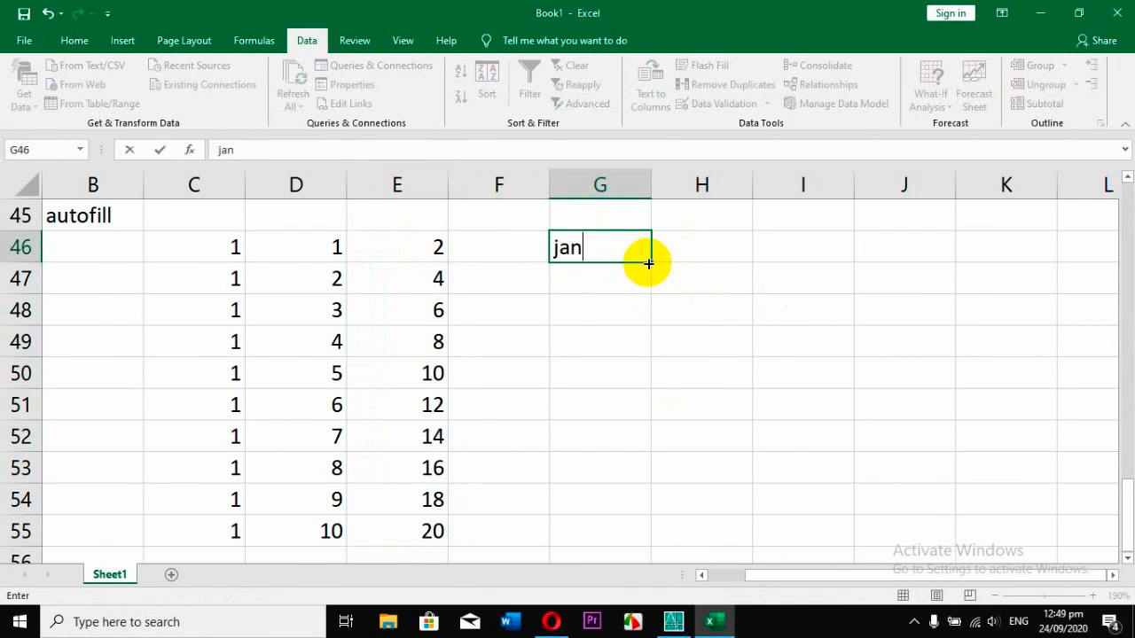
{"action": "left_click_drag", "start_coordinate": [651, 260], "coordinate": [626, 536]}
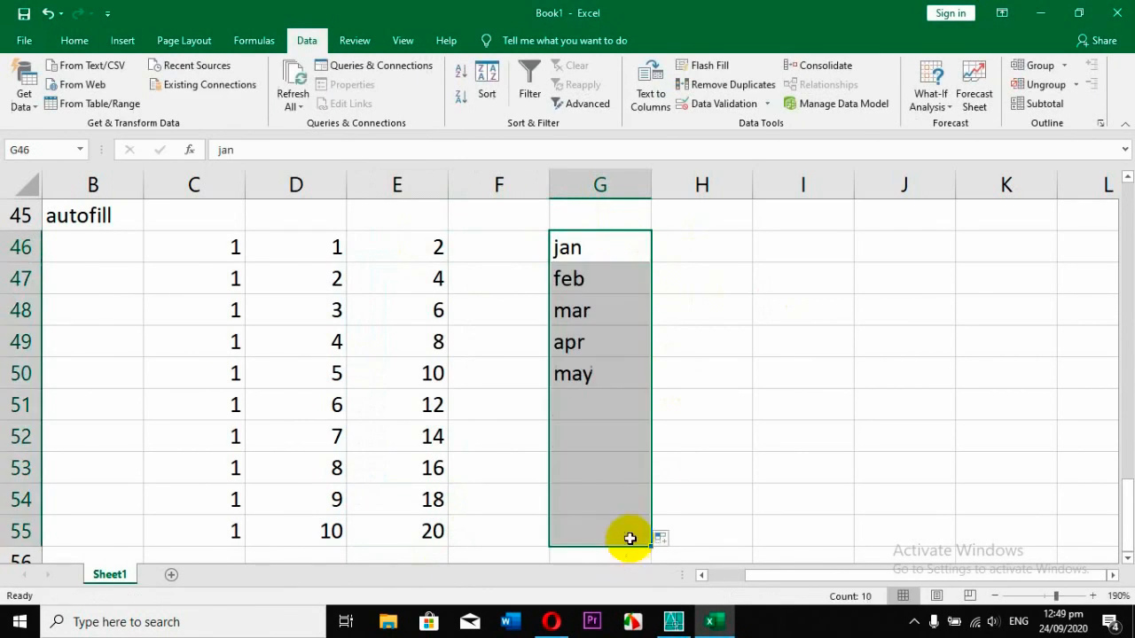
Enter Sunday in cell I46 and autofill the weekday names down to I52.
{"action": "left_click", "coordinate": [785, 249]}
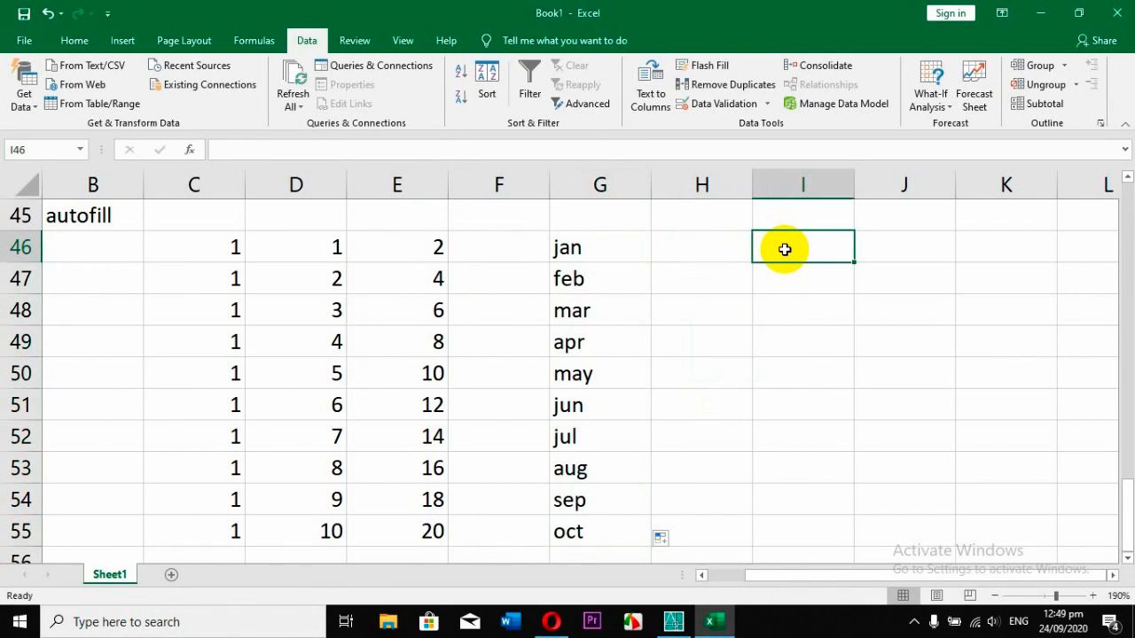
{"action": "type", "text": "Sunday"}
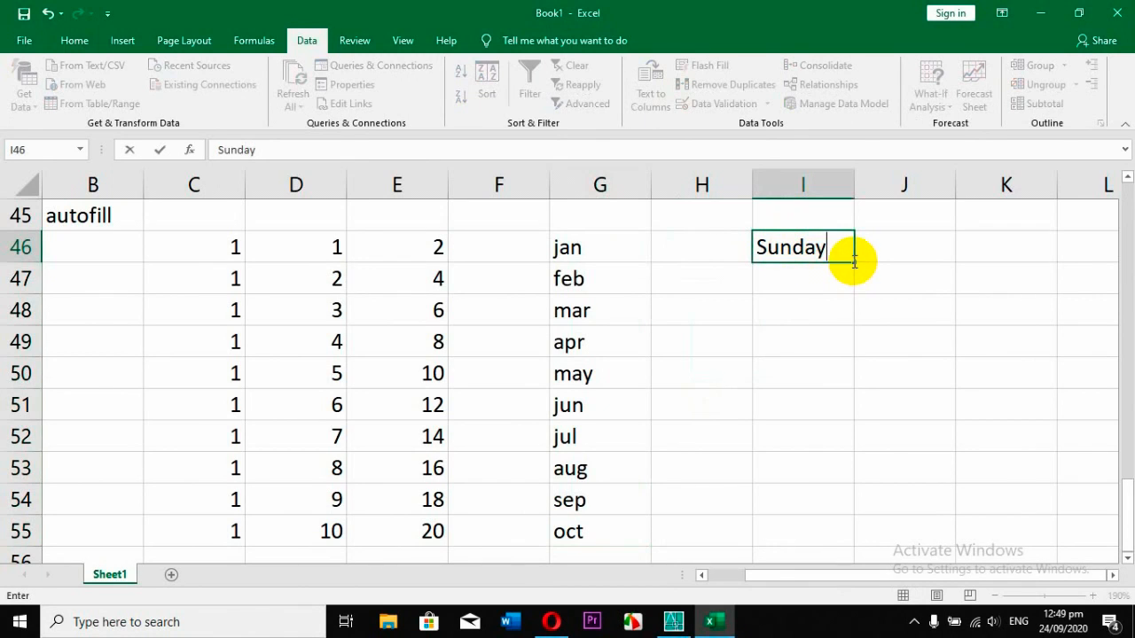
{"action": "left_click_drag", "start_coordinate": [854, 260], "coordinate": [854, 455]}
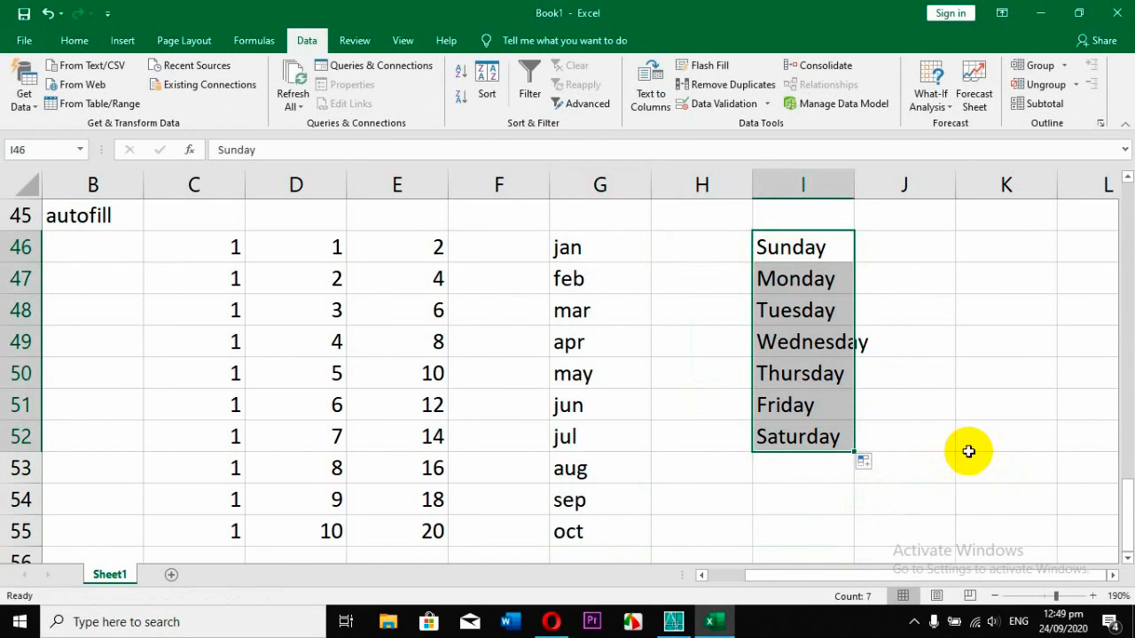
Enter 1 in H46 and 2 in H47, and autofill the series down to H55 to match the adjacent month list.
{"action": "left_click", "coordinate": [675, 250]}
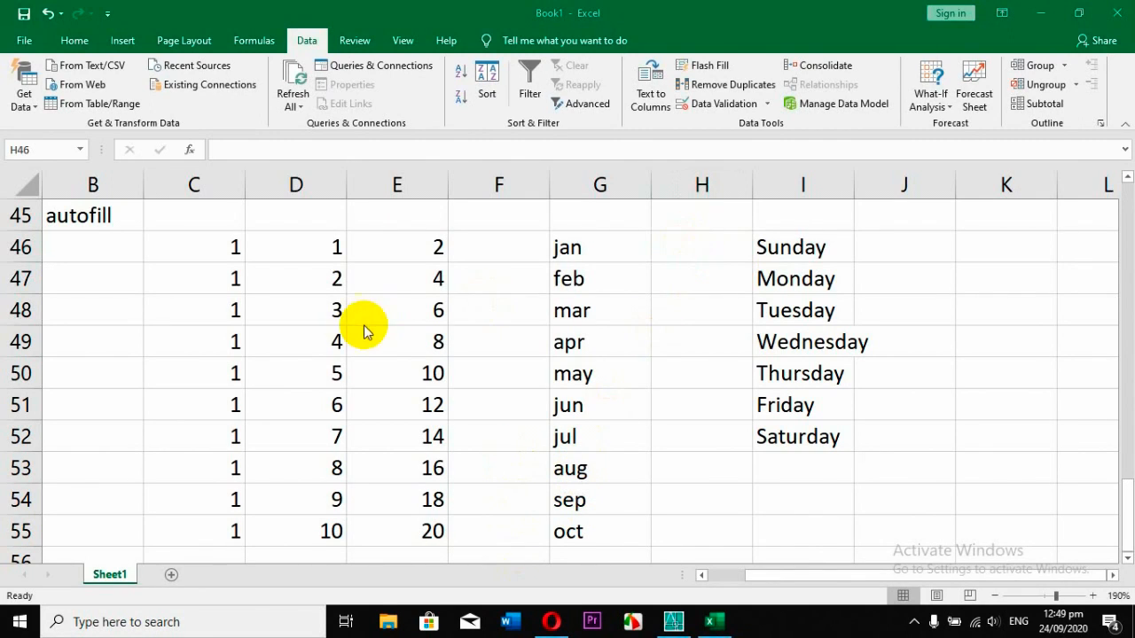
{"action": "left_click", "coordinate": [690, 250]}
{"action": "type", "text": "1"}
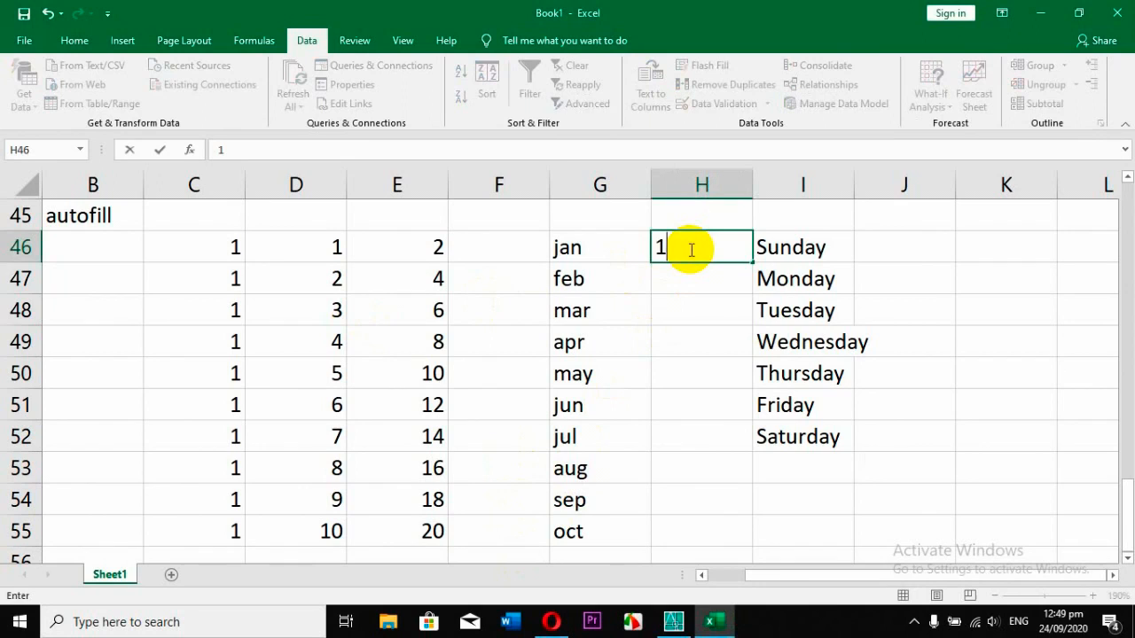
{"action": "key", "text": "Return"}
{"action": "type", "text": "2"}
{"action": "key", "text": "Return"}
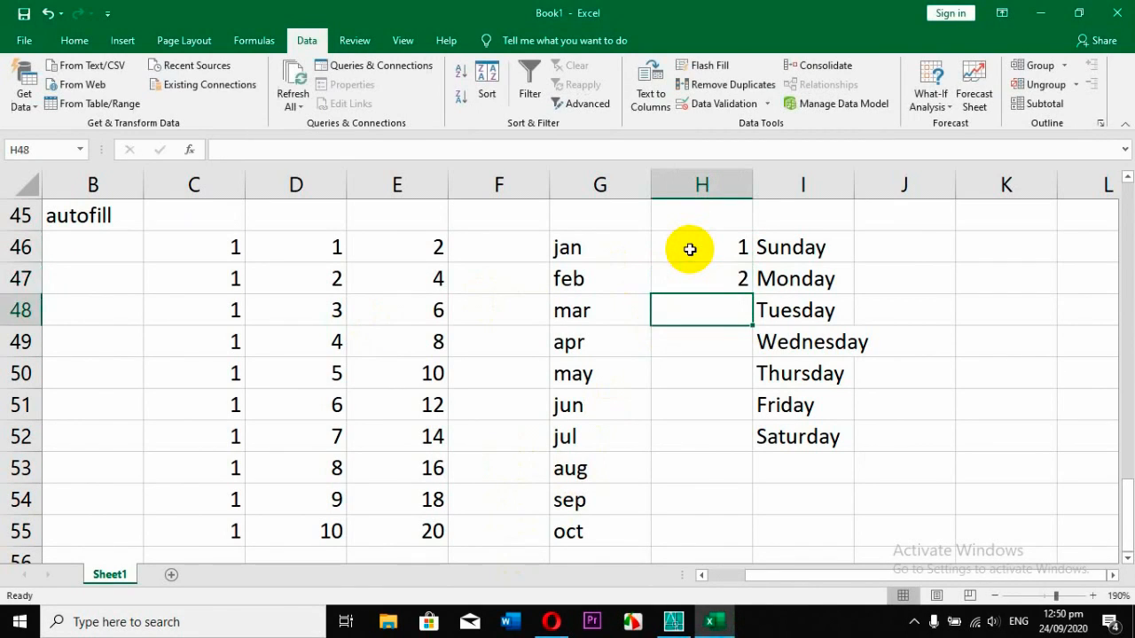
{"action": "left_click_drag", "start_coordinate": [689, 246], "coordinate": [697, 278]}
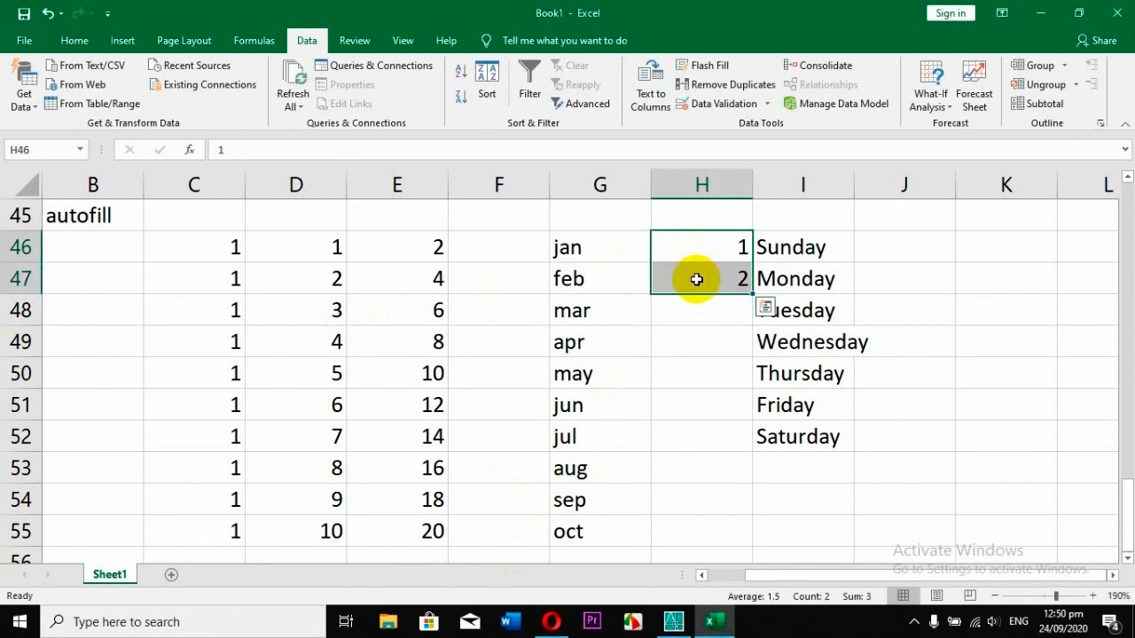
{"action": "double_click", "coordinate": [752, 293]}
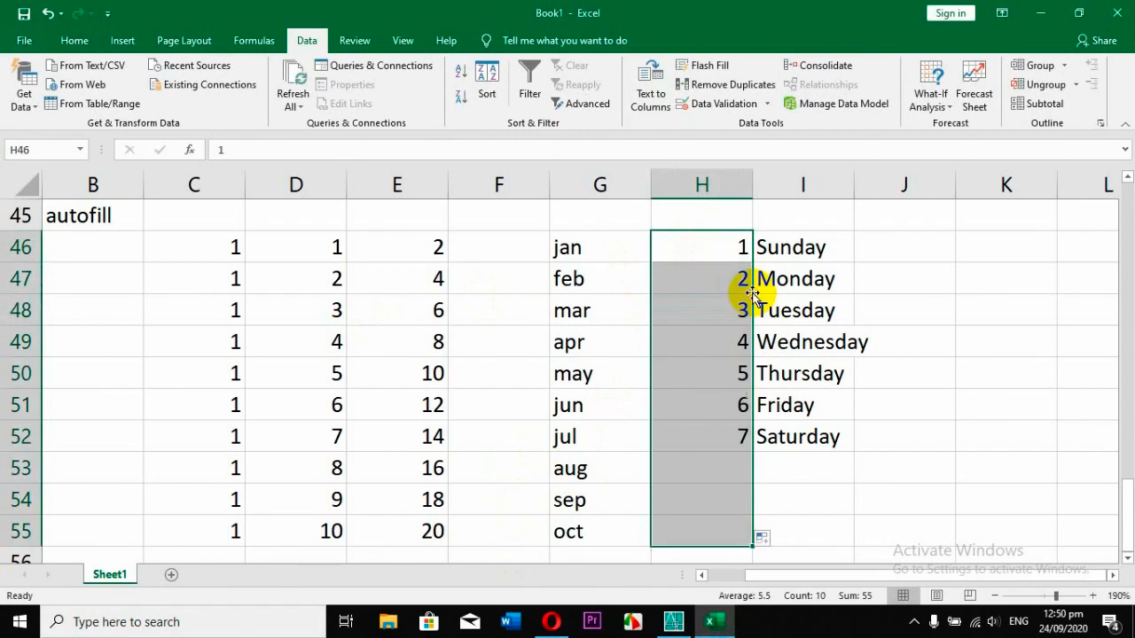